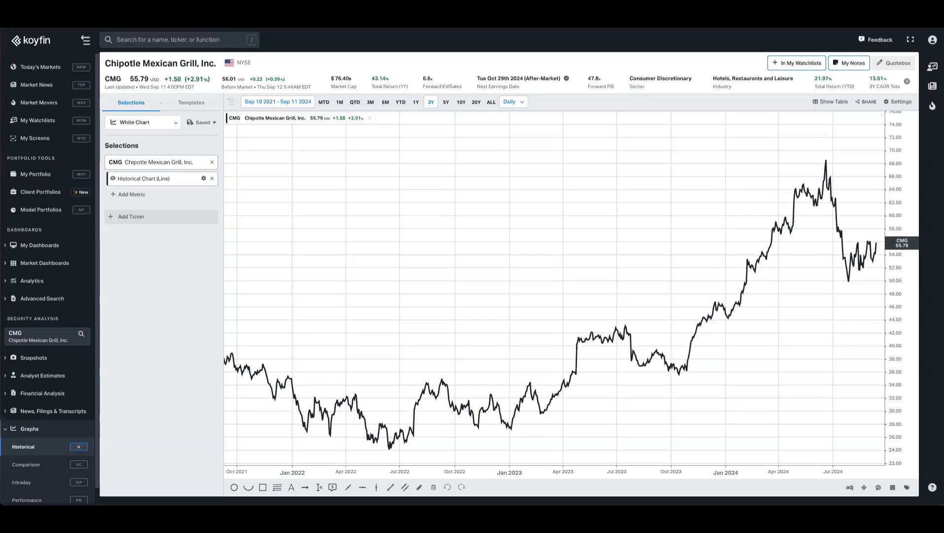
scroll(48, 452, down, 1)
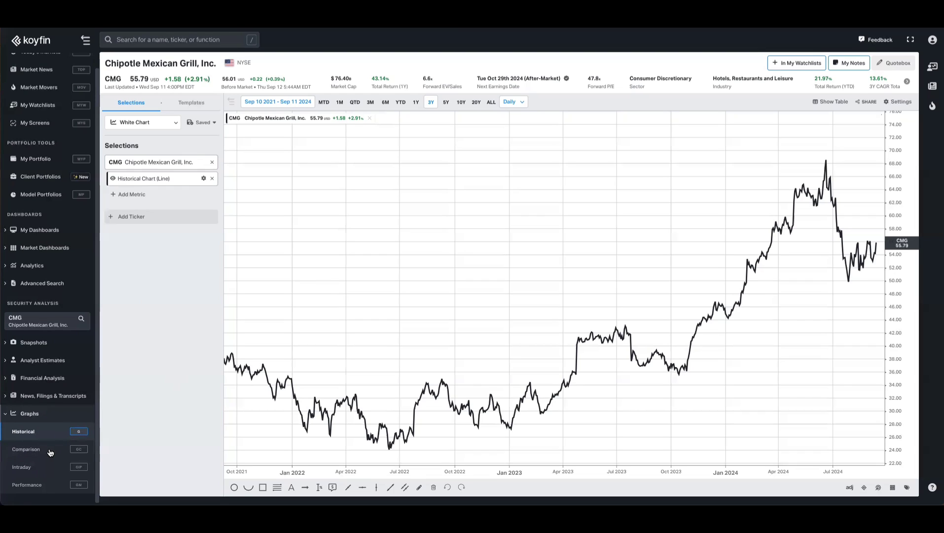
Switch from the historical chart to the Comparison graph view
click(28, 449)
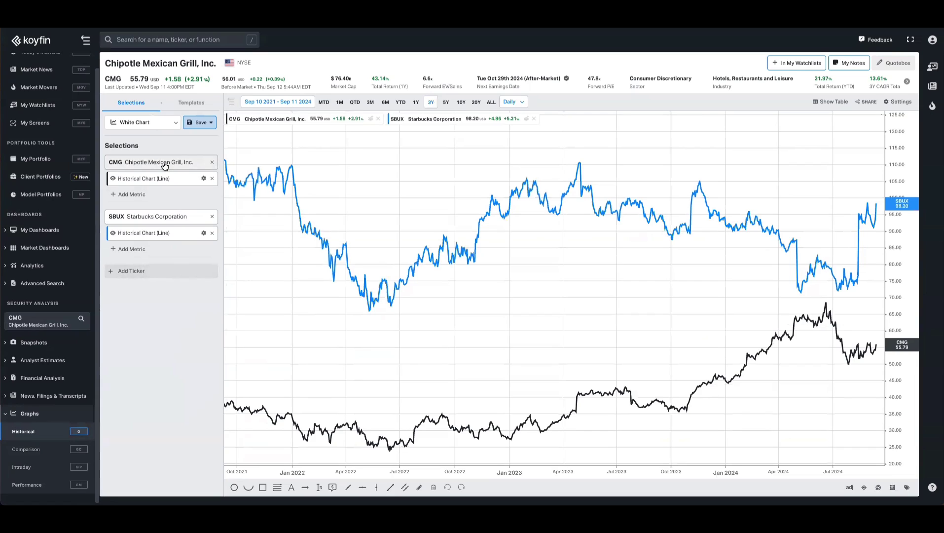
Open Chipotle's Add Metric list and close it without adding anything
click(131, 194)
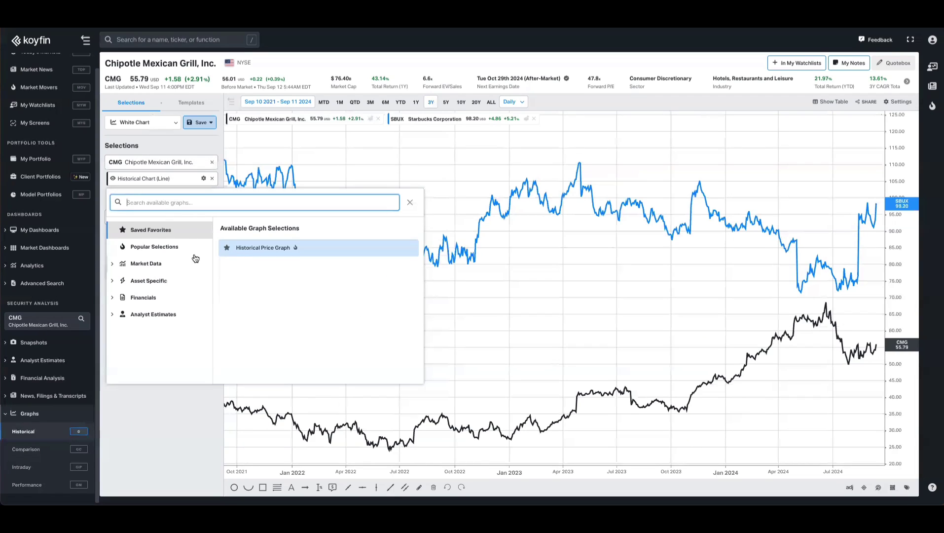
click(194, 411)
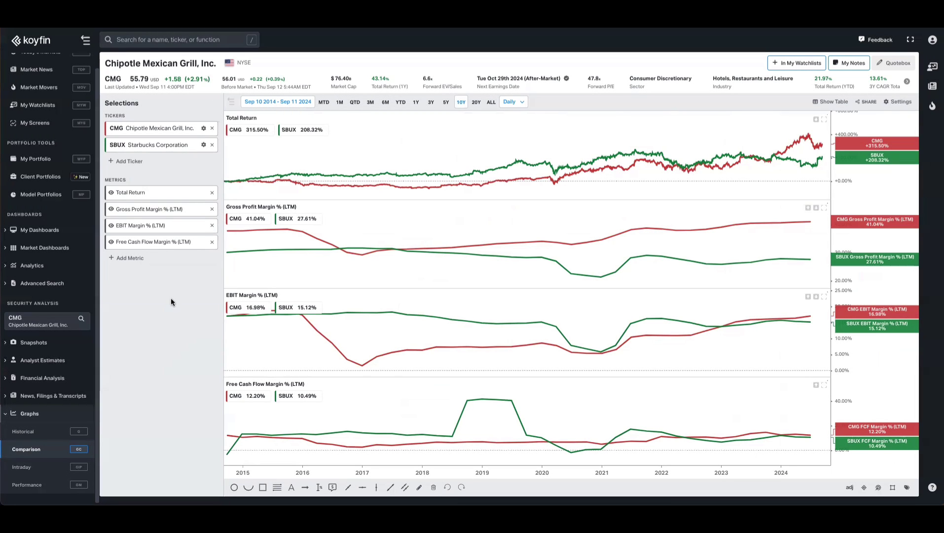
Remove SBUX from the comparison and re-add Starbucks' NASDAQ listing
click(212, 145)
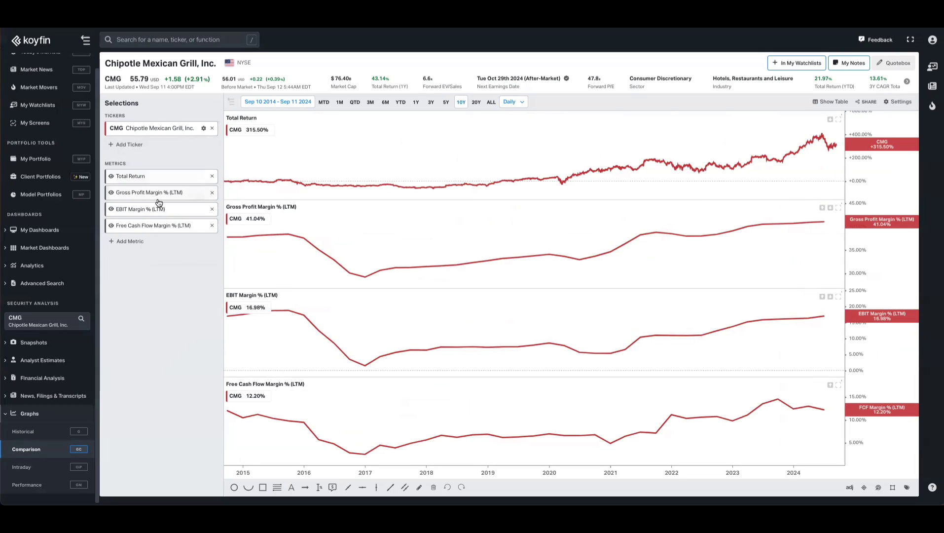
click(156, 146)
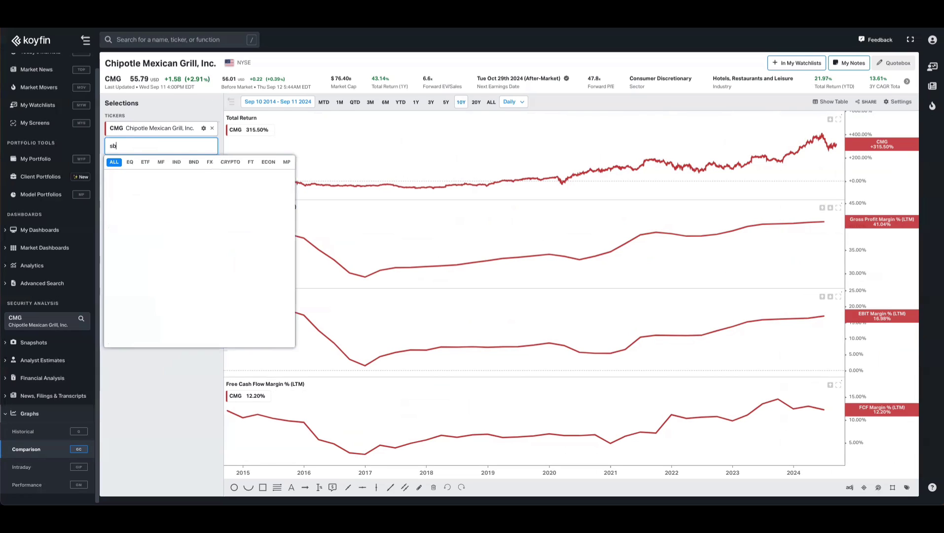
text(sbux)
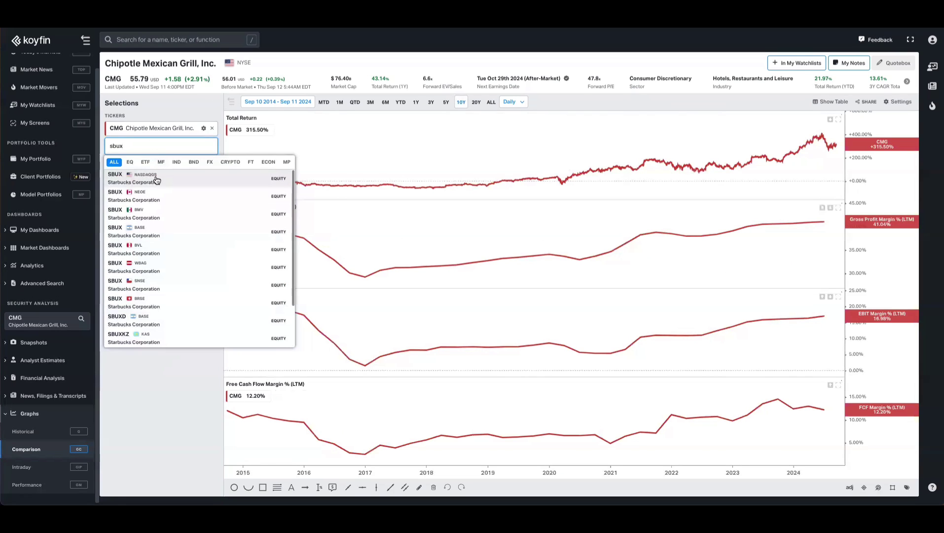
click(155, 178)
click(155, 451)
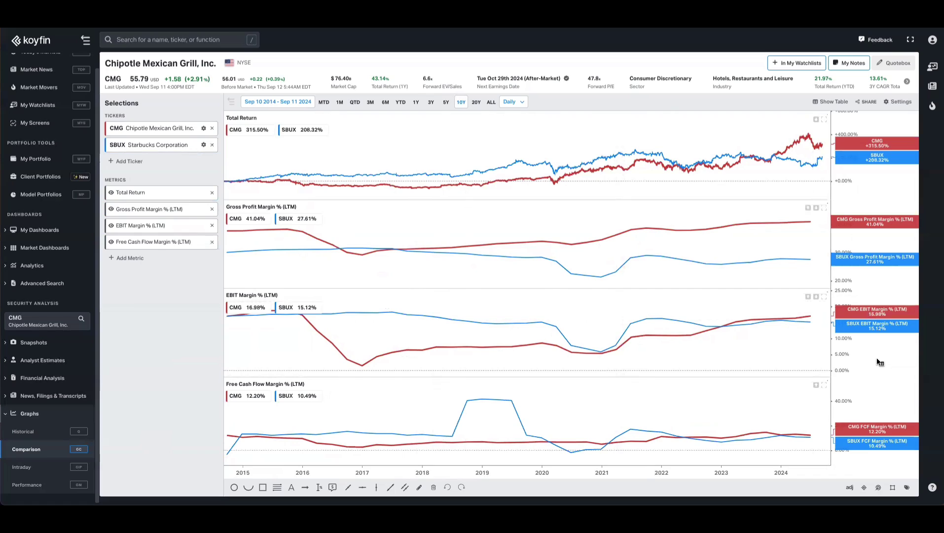
Add McDonald's (MCD, NYSE) to the comparison with thick yellow lines
click(129, 161)
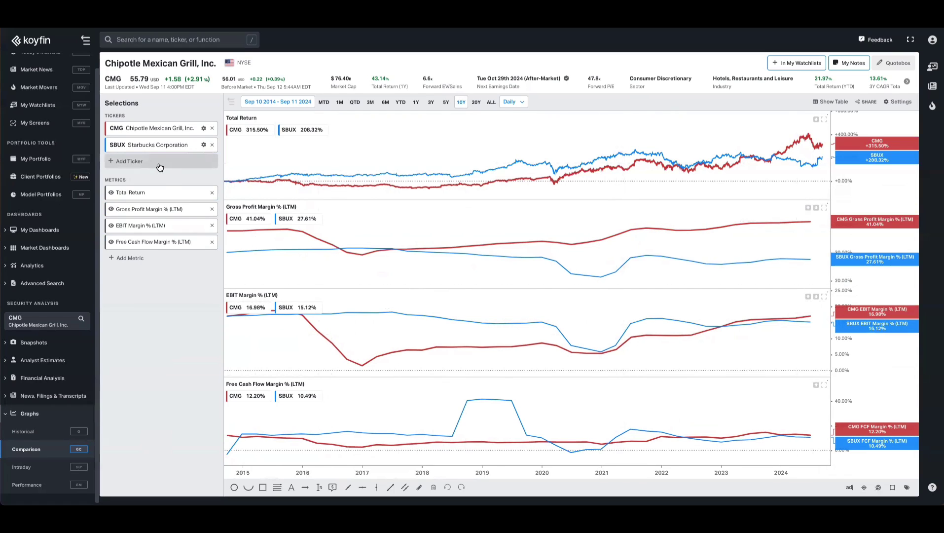
text(mcd)
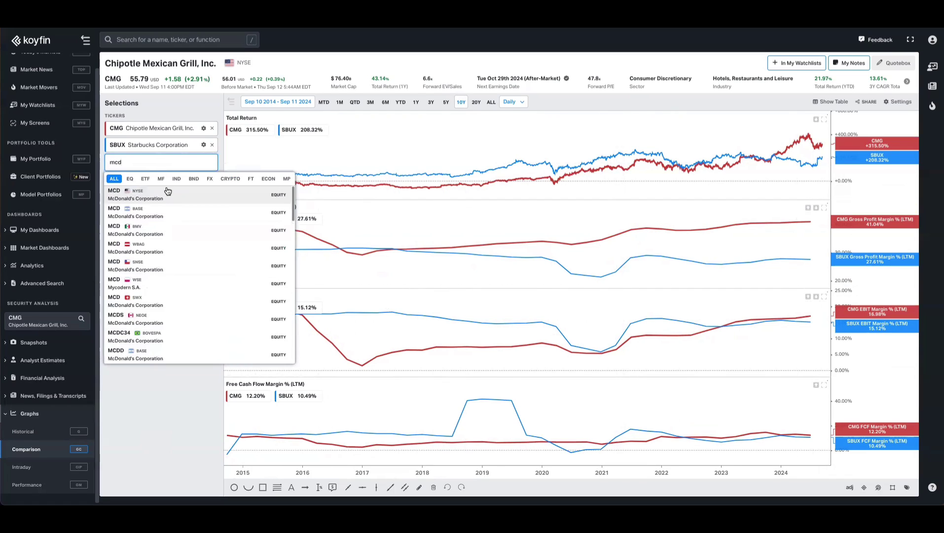
click(166, 194)
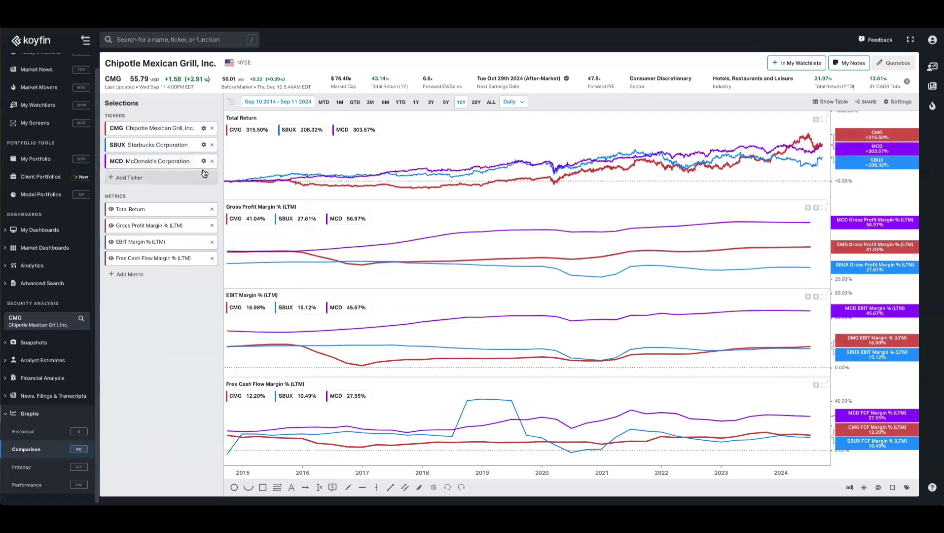
click(203, 161)
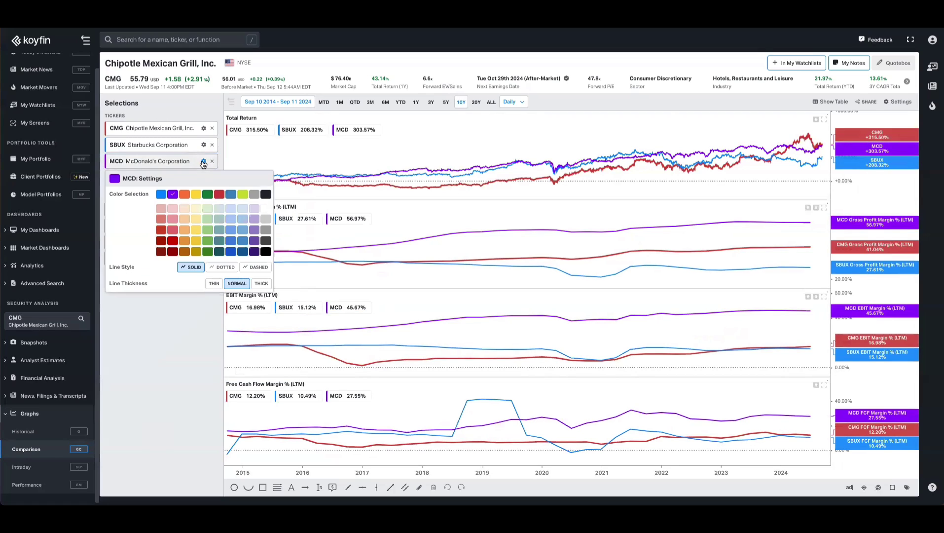
click(196, 194)
click(261, 283)
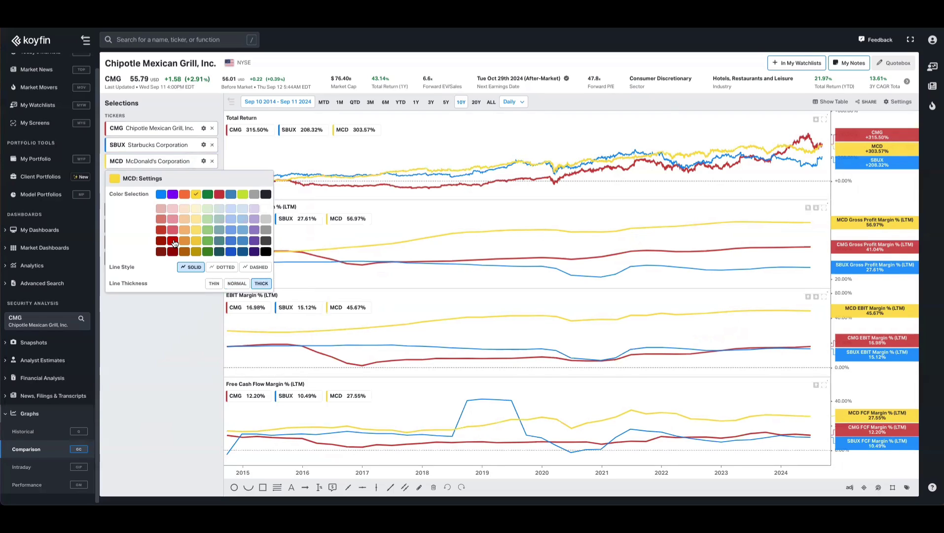
click(184, 321)
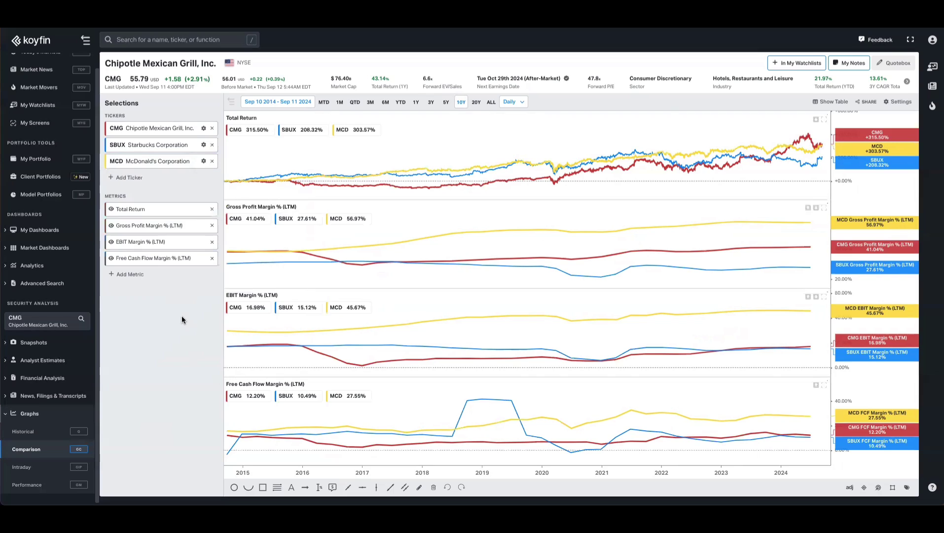
Restyle Starbucks' lines as thick green
click(202, 145)
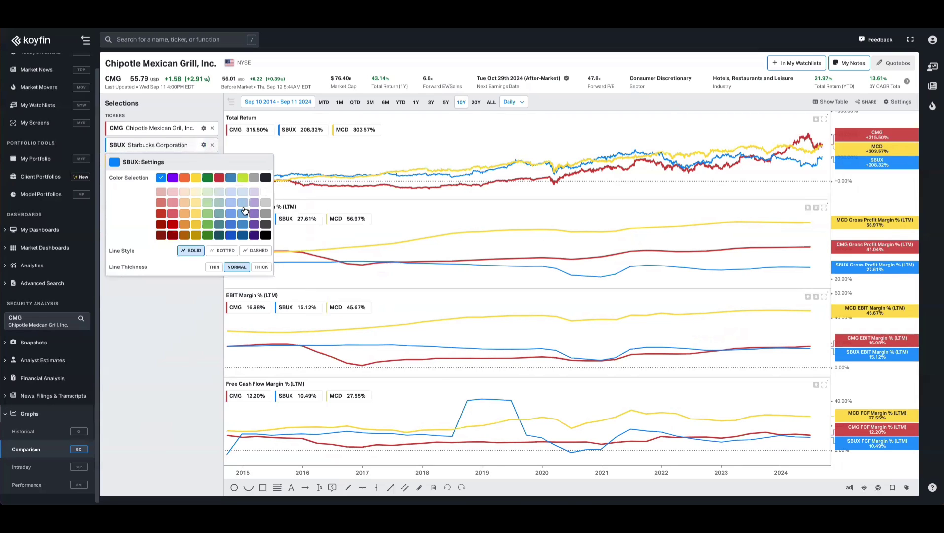
click(208, 178)
click(262, 267)
click(184, 317)
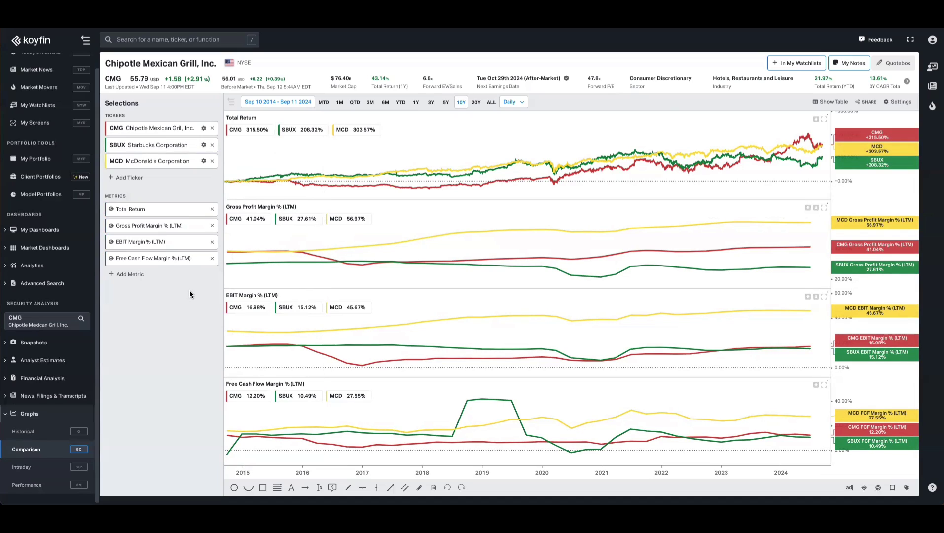
Remove the margin metrics and McDonald's from the comparison graph
click(212, 225)
click(212, 225)
click(212, 226)
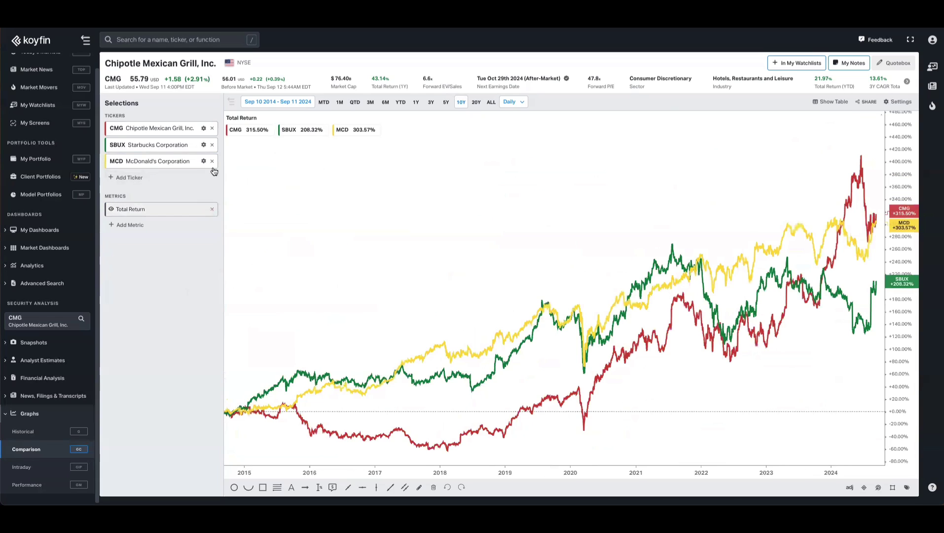
click(212, 209)
click(212, 161)
click(212, 144)
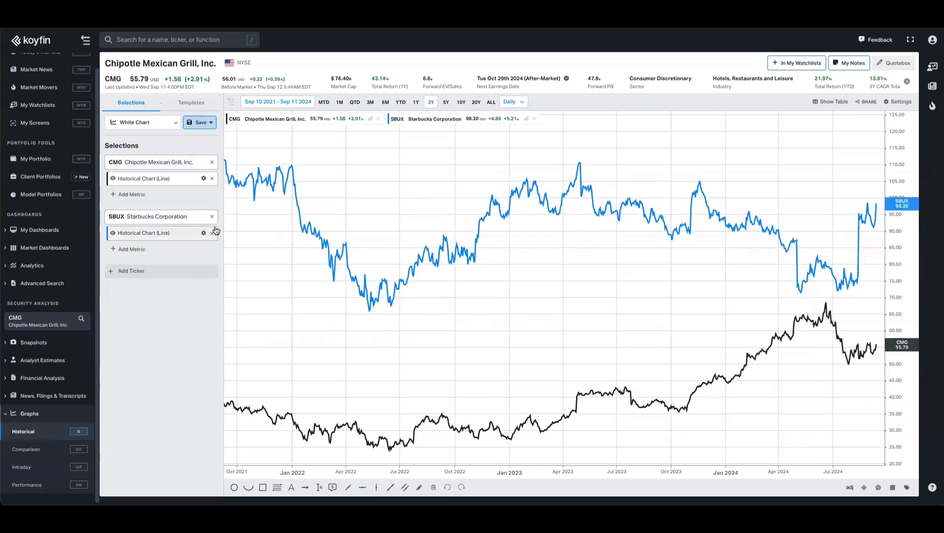
Remove Starbucks and Chipotle's price line from the historical graph
click(212, 233)
click(212, 216)
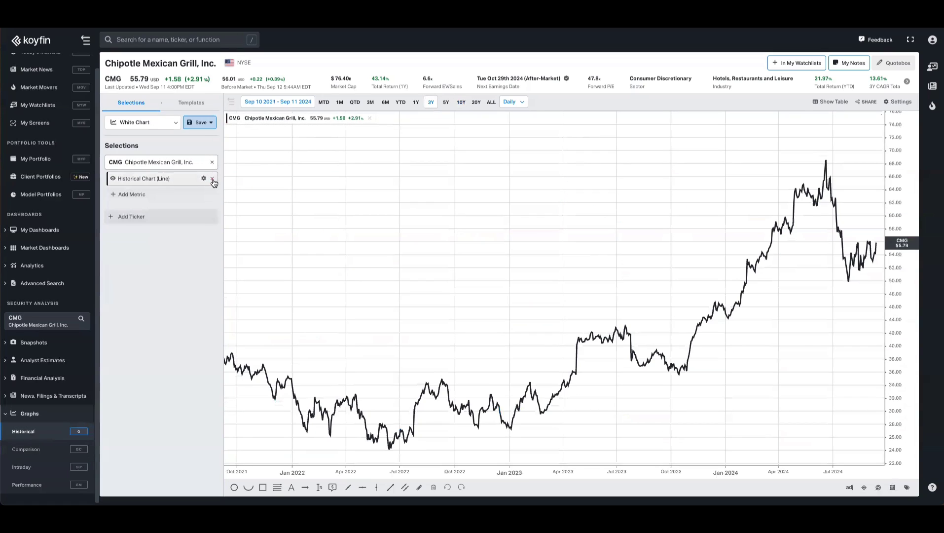
click(213, 179)
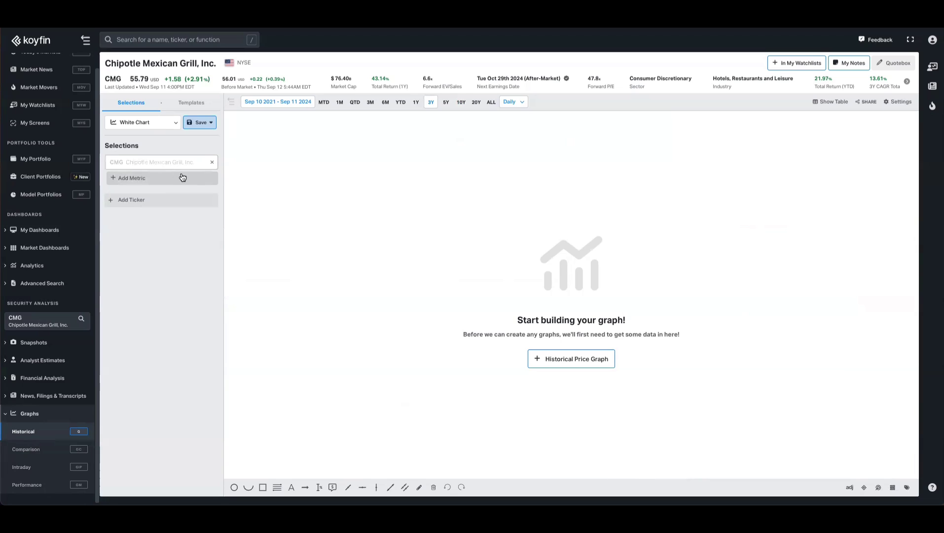
Plot Chipotle's LTM Gross Profit Margin % as a thick red line
click(182, 177)
text(gros)
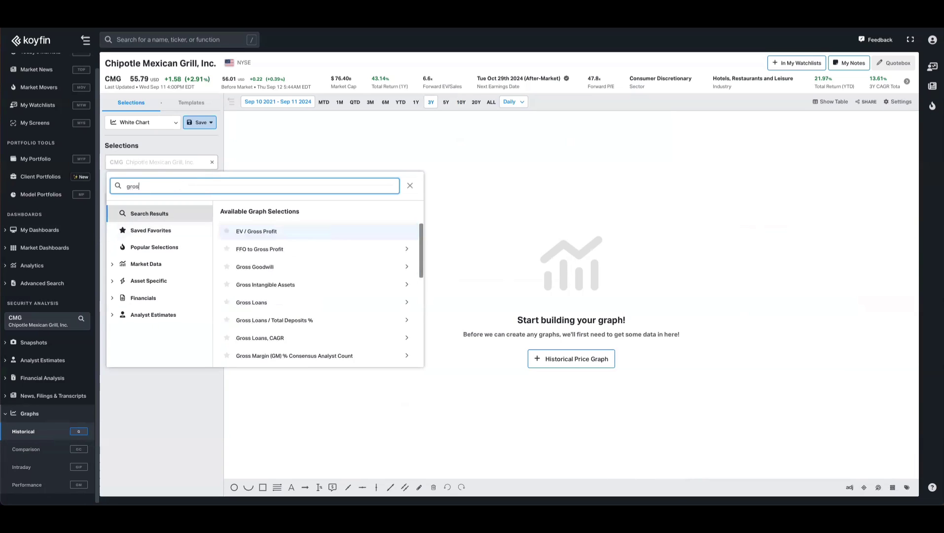
text(s prfit mar)
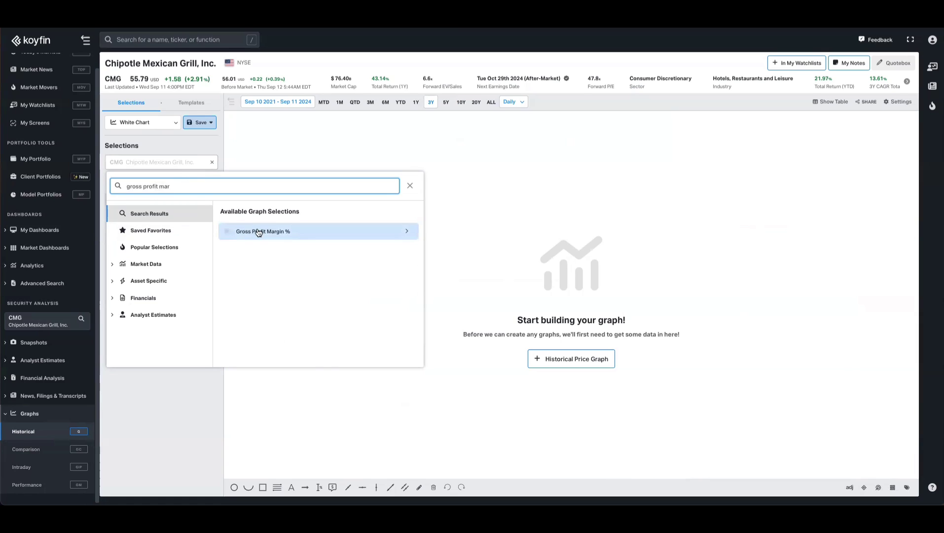
click(259, 233)
click(289, 239)
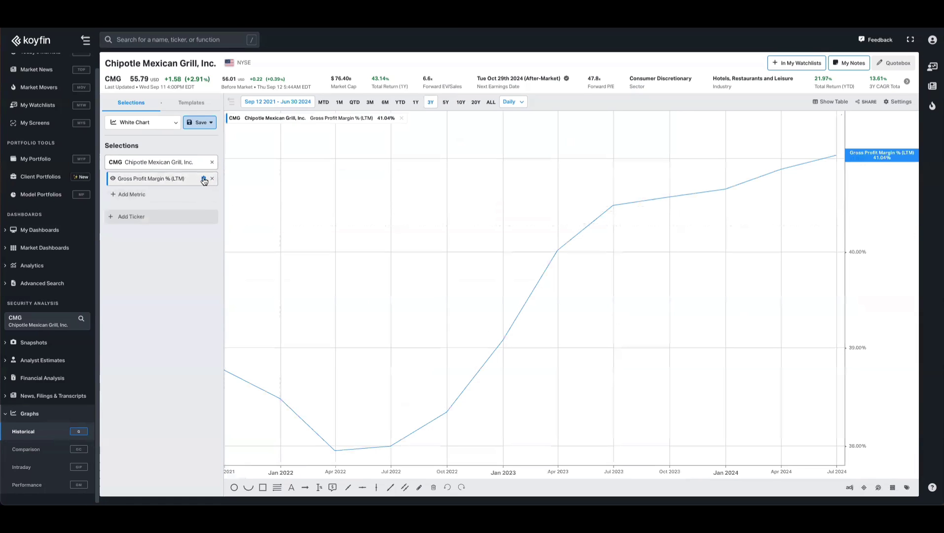
click(203, 178)
click(258, 229)
click(221, 244)
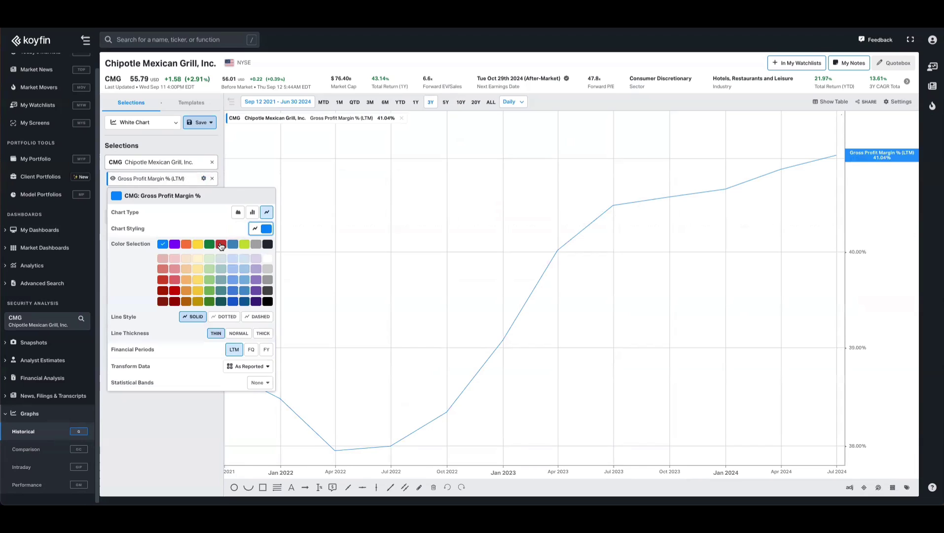
click(263, 333)
click(185, 406)
Add the LTM EBIT Margin % chart with a red line
click(178, 194)
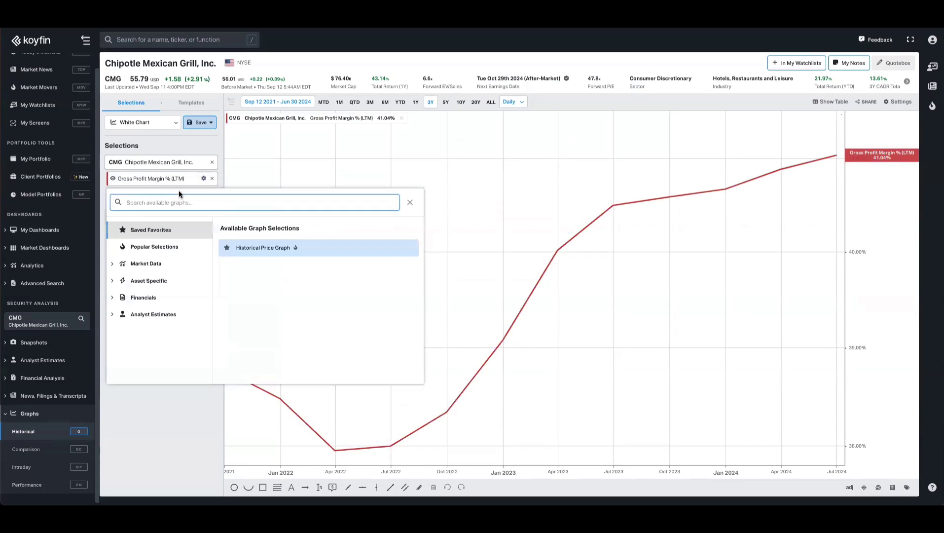
text(ebit mar)
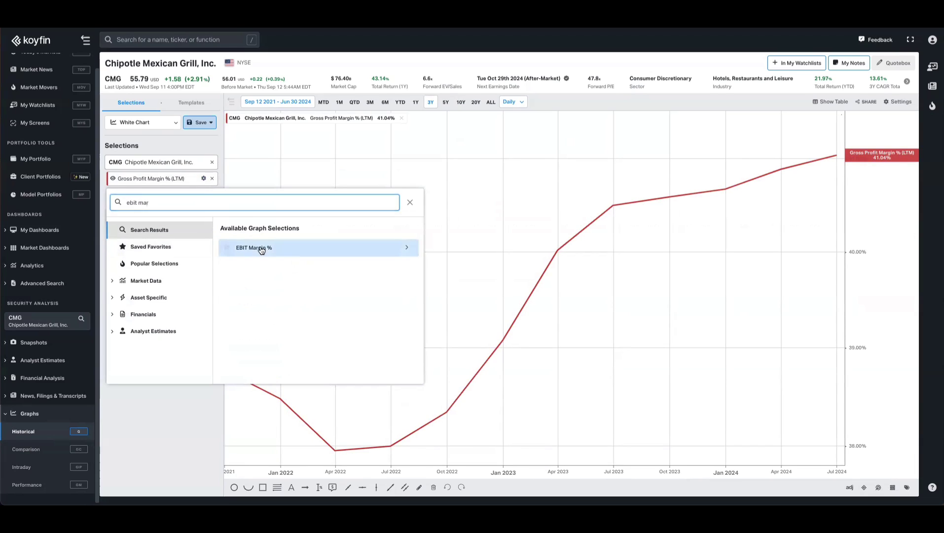
click(254, 248)
click(292, 251)
click(204, 194)
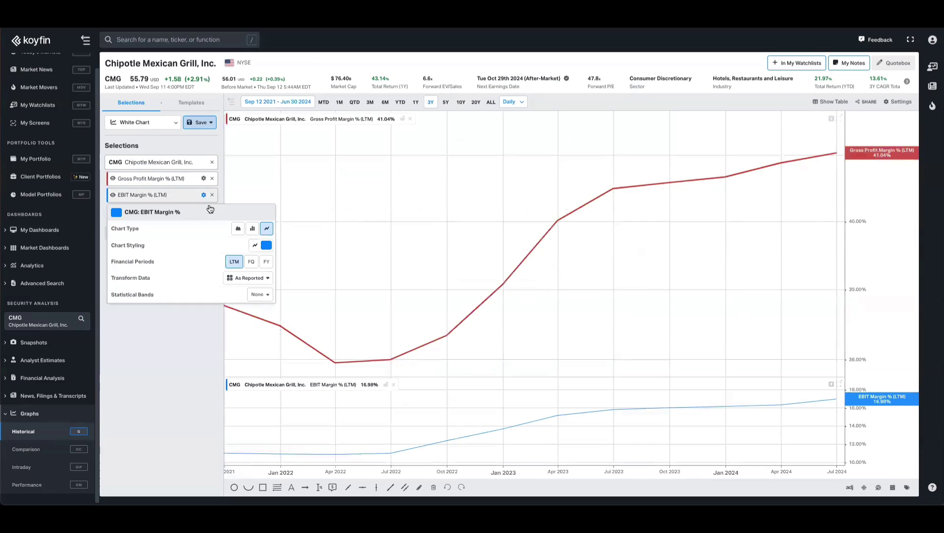
click(264, 245)
click(220, 260)
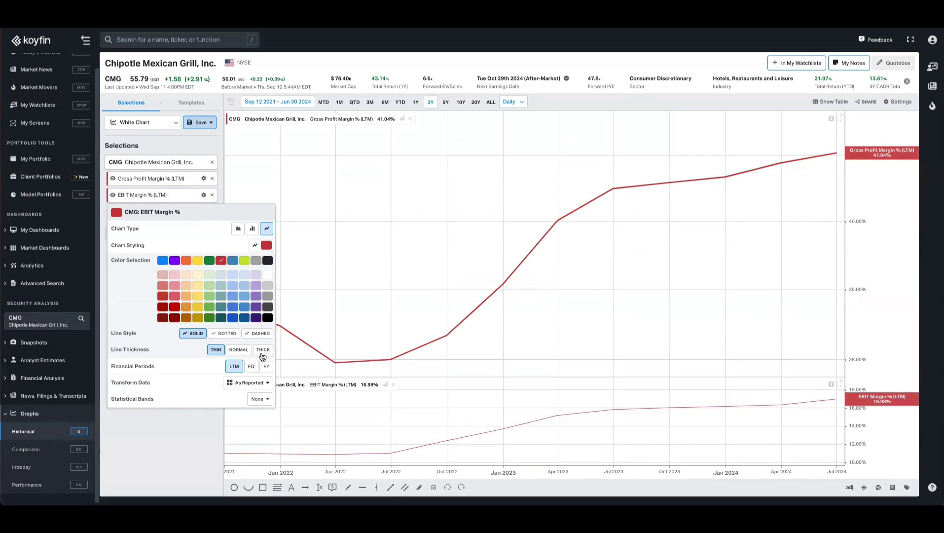
click(188, 422)
Add the LTM Free Cash Flow Margin % chart with a red line
click(132, 210)
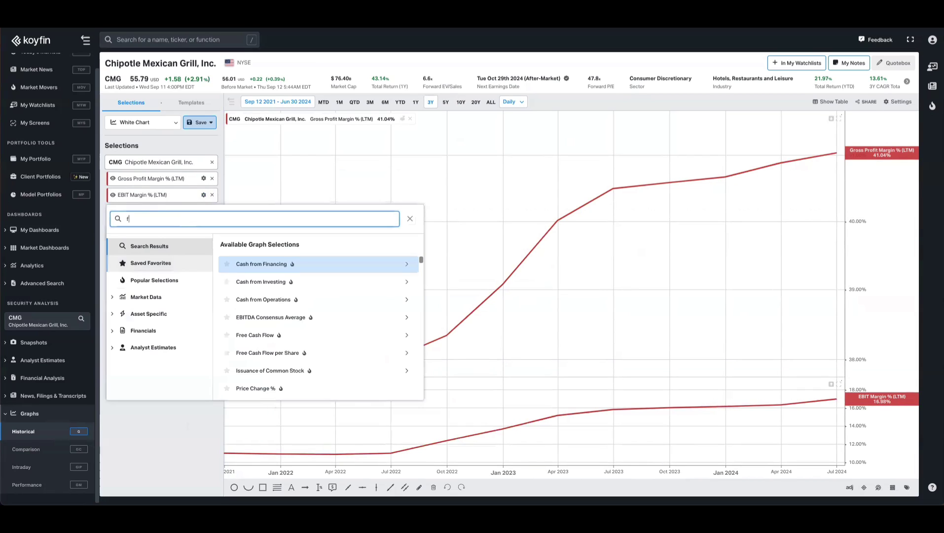
text(fr)
key(BackSpace)
text(cf mar)
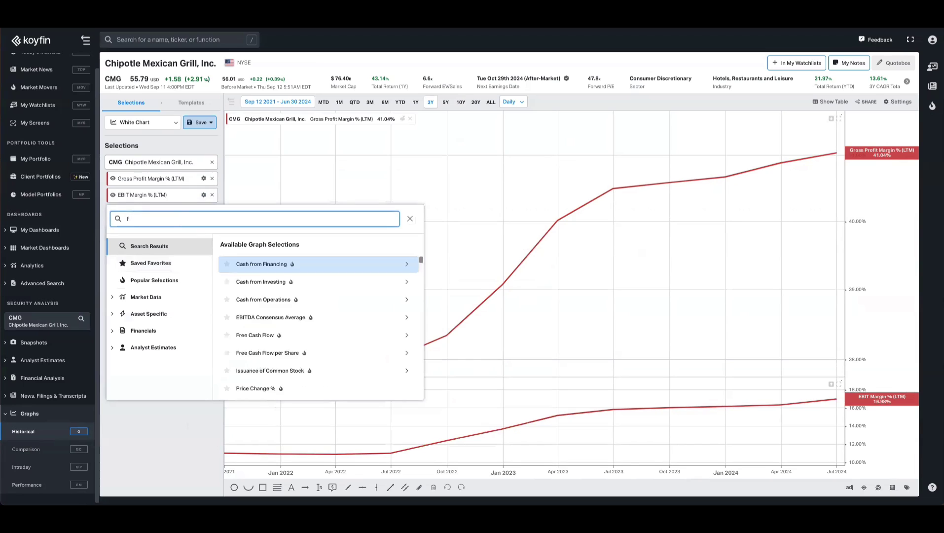
click(267, 282)
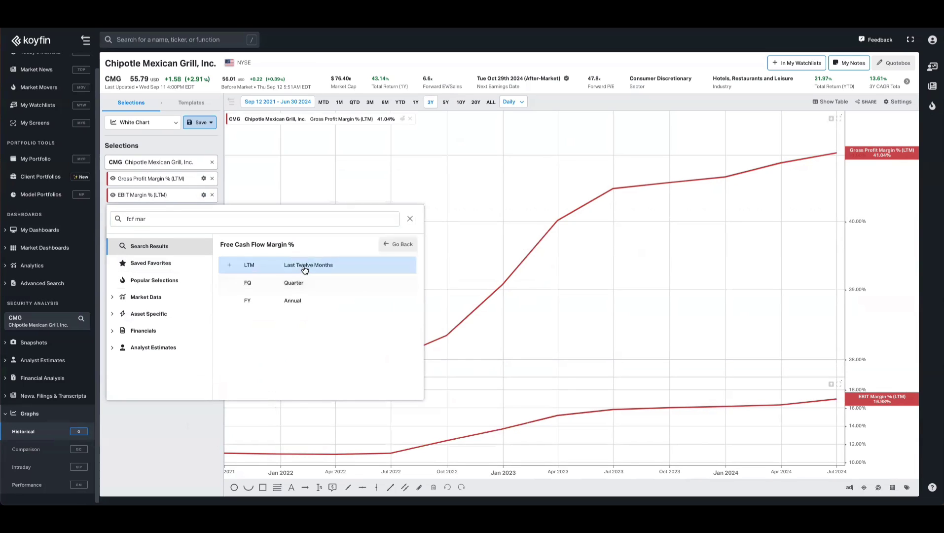
click(310, 271)
click(204, 212)
click(266, 262)
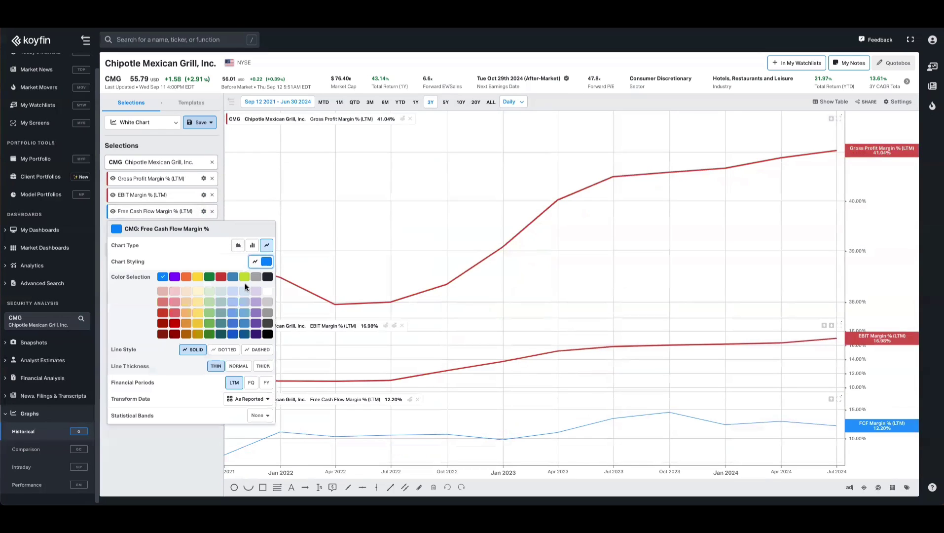
click(221, 277)
click(217, 435)
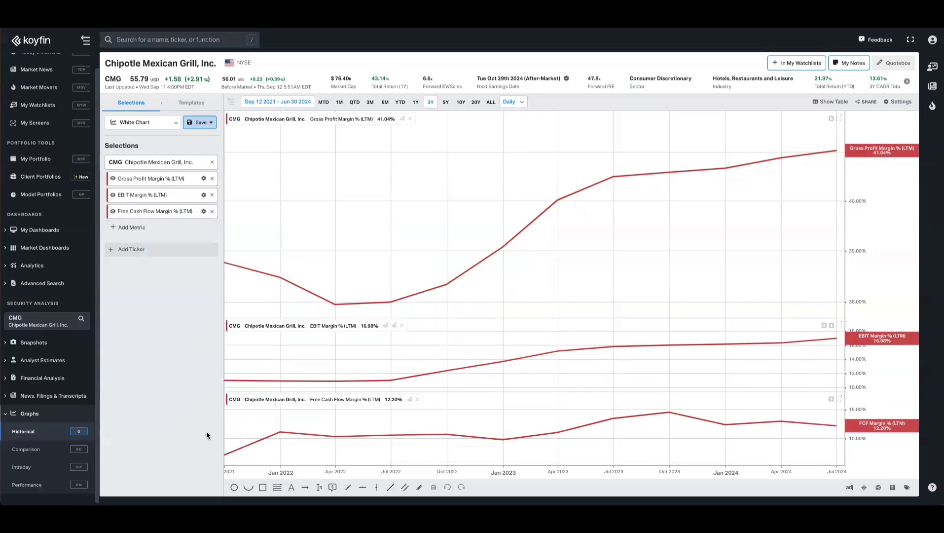
Add Starbucks (SBUX) as a second ticker and colour its Gross Profit Margin line green
click(131, 249)
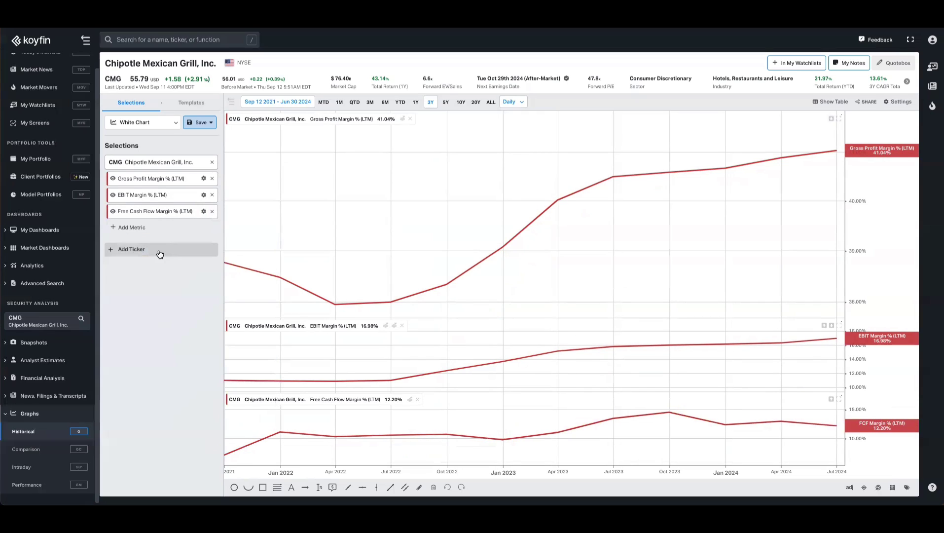
text(sbux)
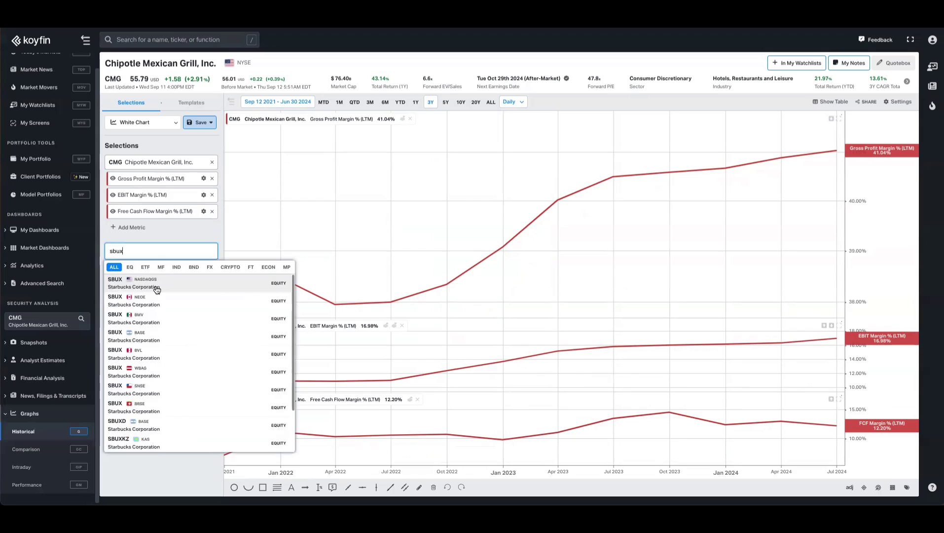
click(159, 285)
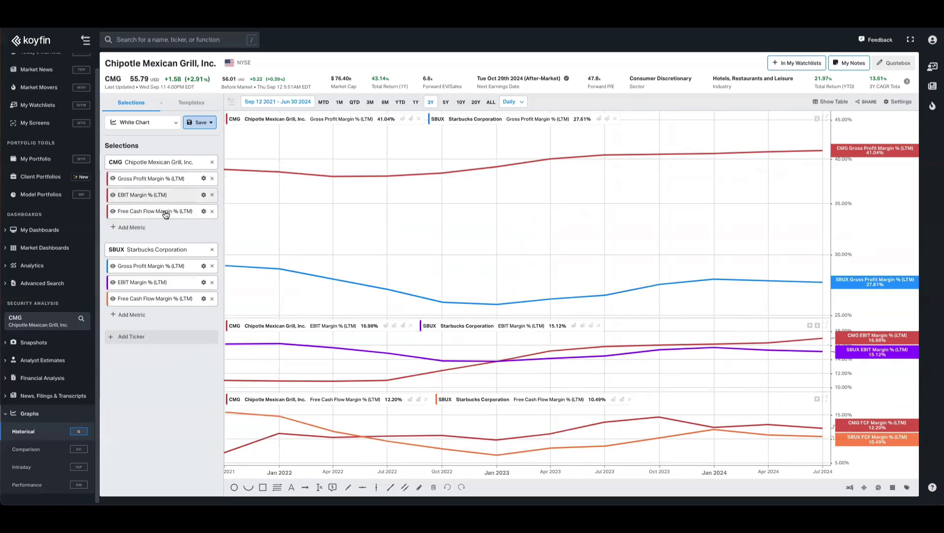
click(203, 266)
click(265, 316)
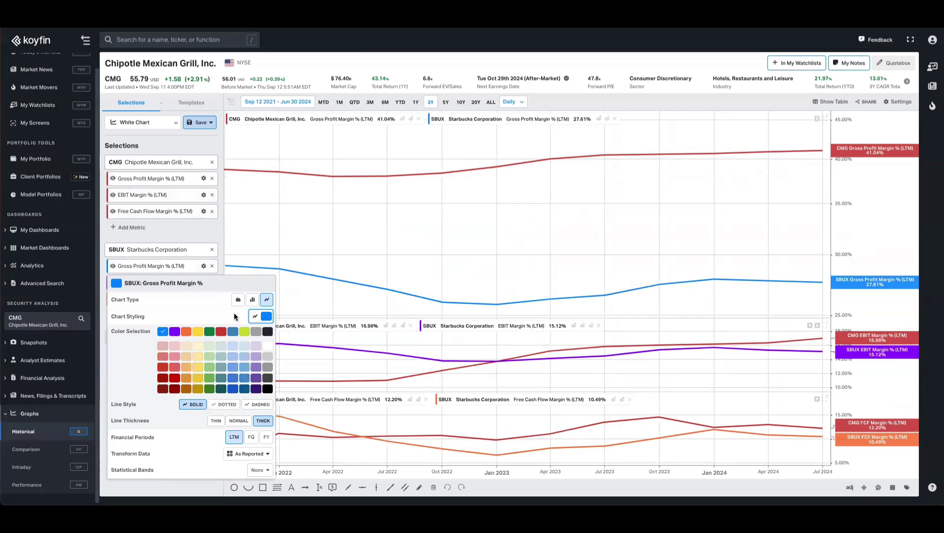
click(209, 331)
click(164, 477)
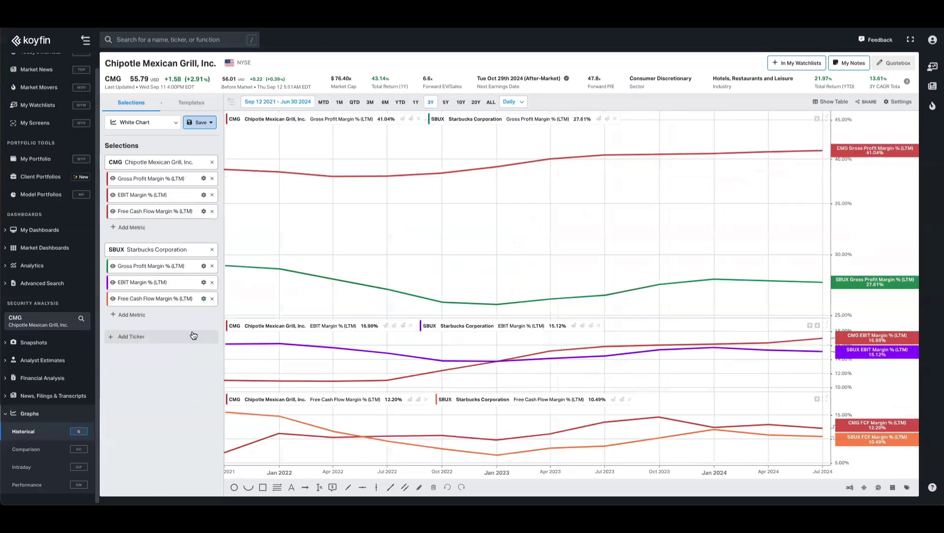
Colour Starbucks' EBIT and Free Cash Flow Margin lines green
click(204, 282)
click(266, 332)
click(209, 348)
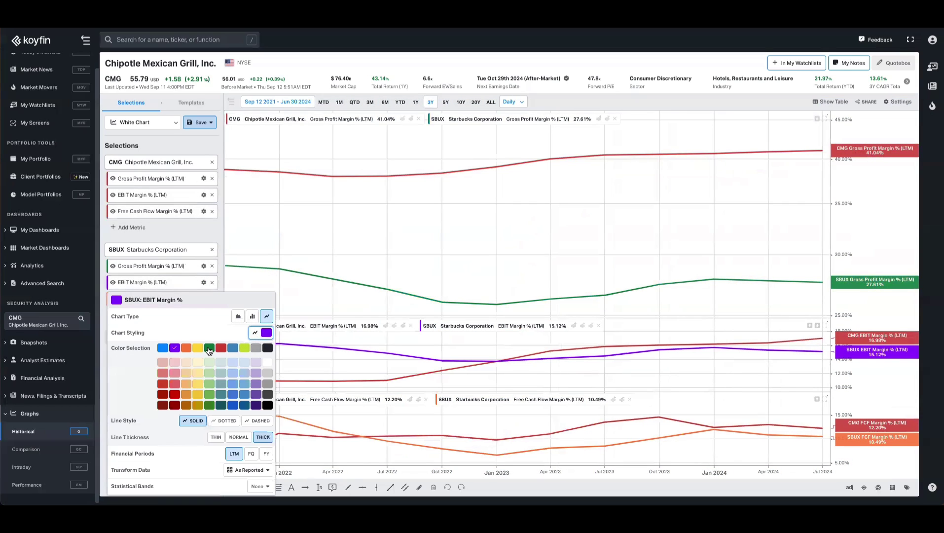
click(104, 364)
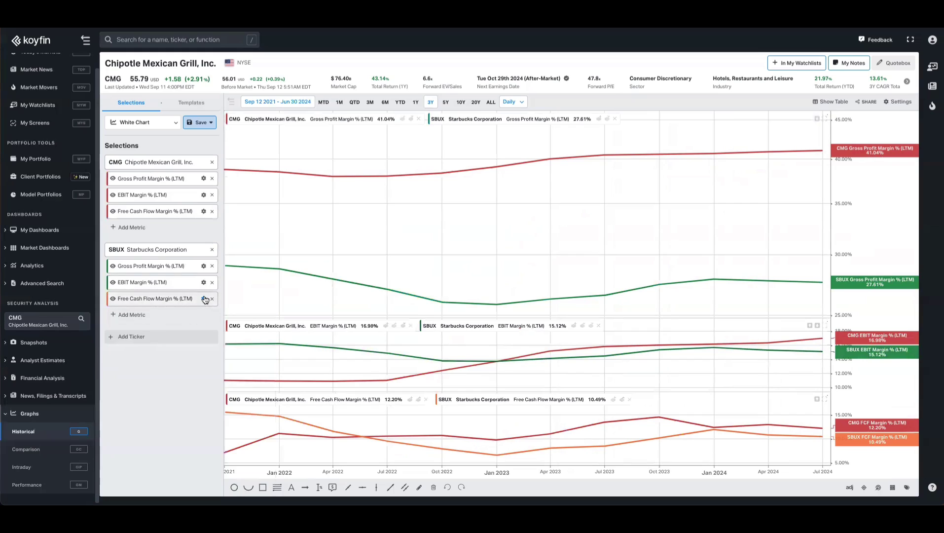
click(204, 298)
click(265, 349)
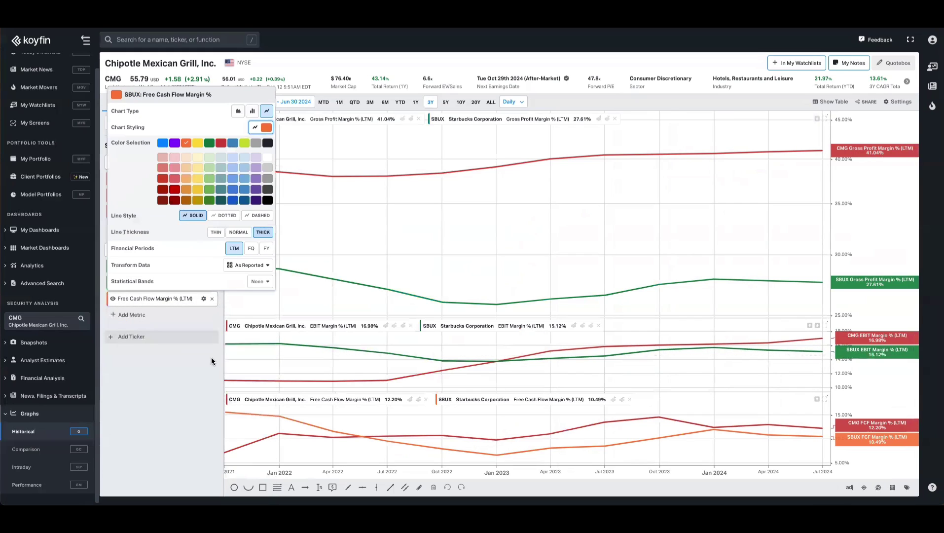
click(212, 144)
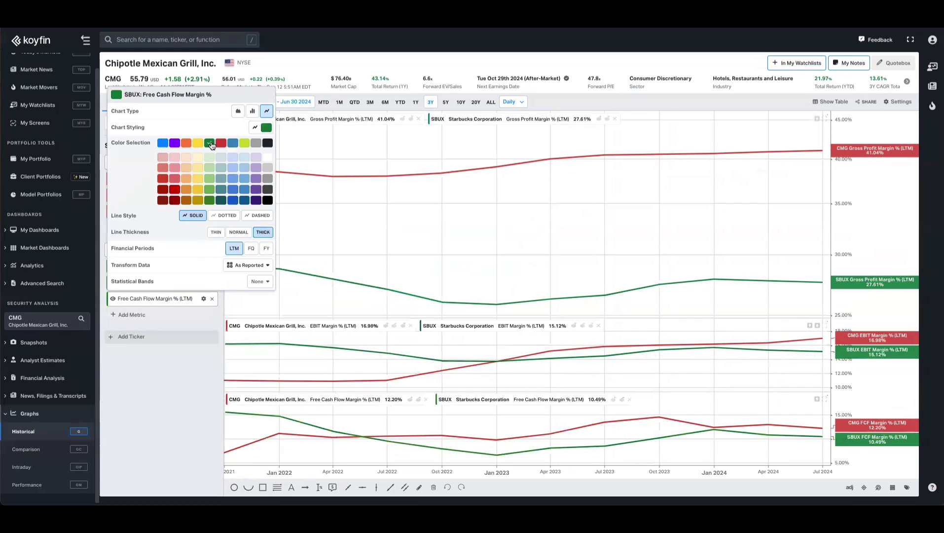
click(167, 372)
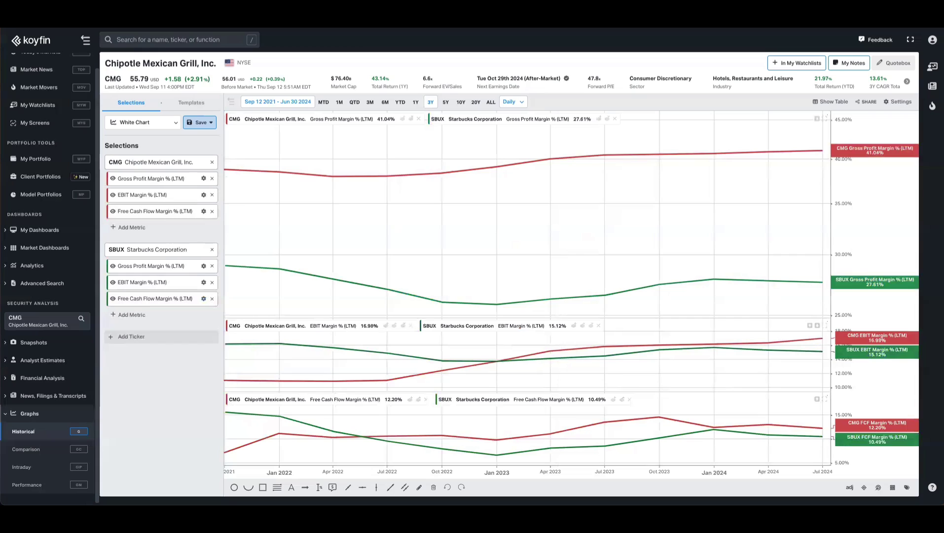
In the comparison graph, add LTM Gross Profit, EBIT and Free Cash Flow Margin % charts
key(g)
key(c)
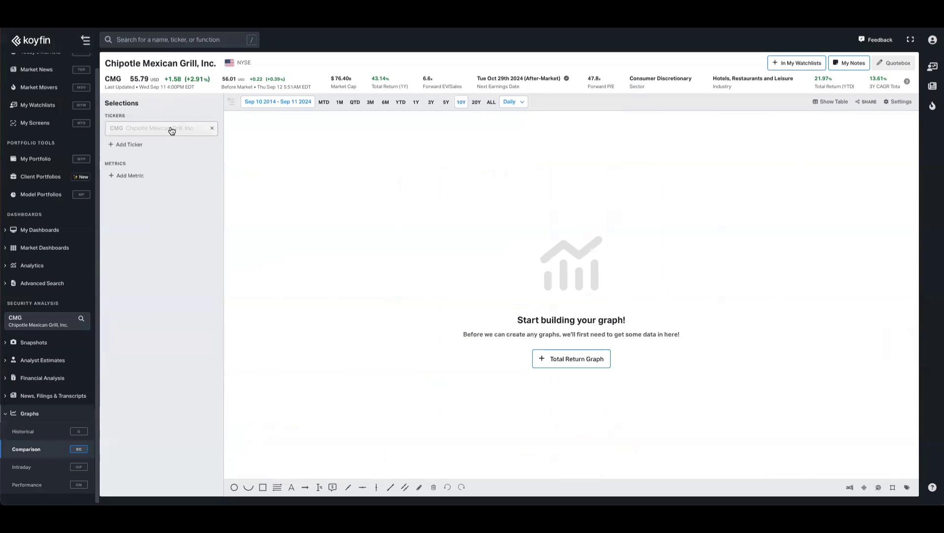
click(129, 175)
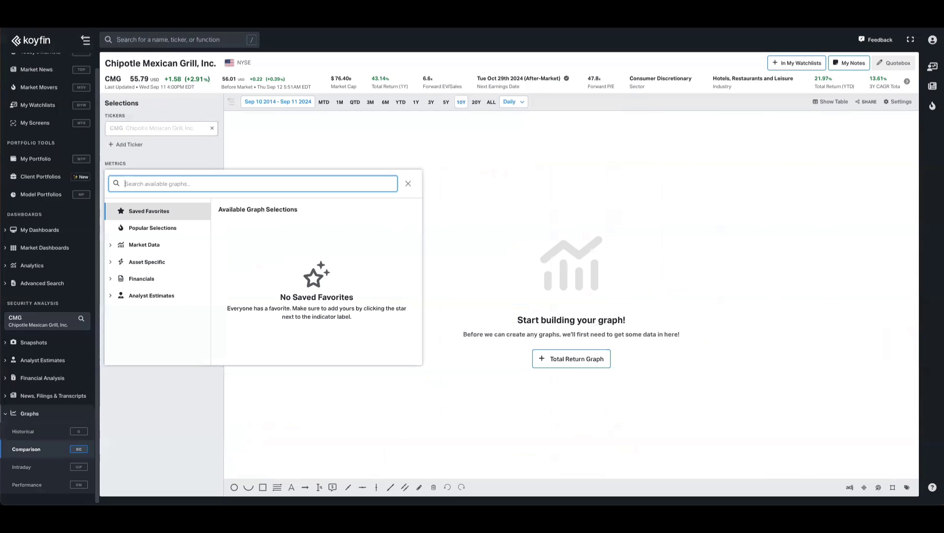
text(gross pr)
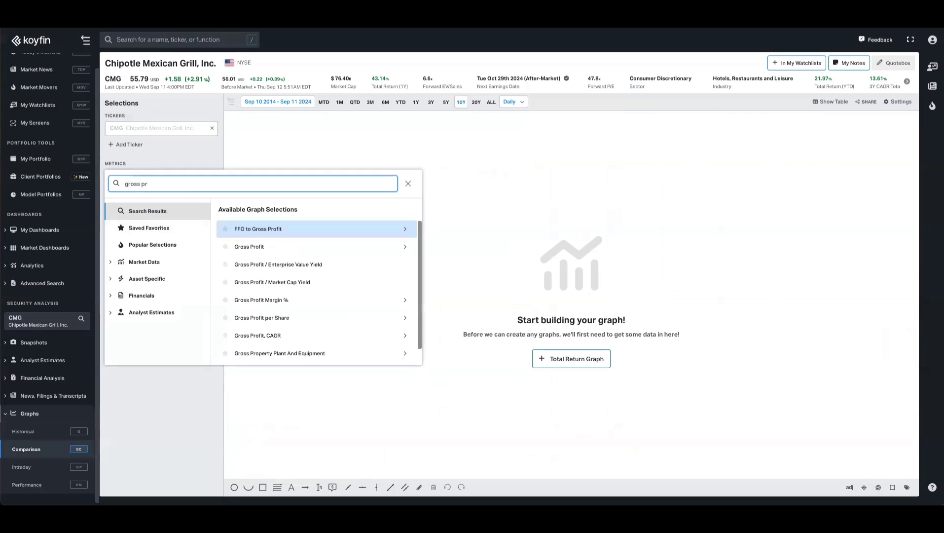
text(ofit)
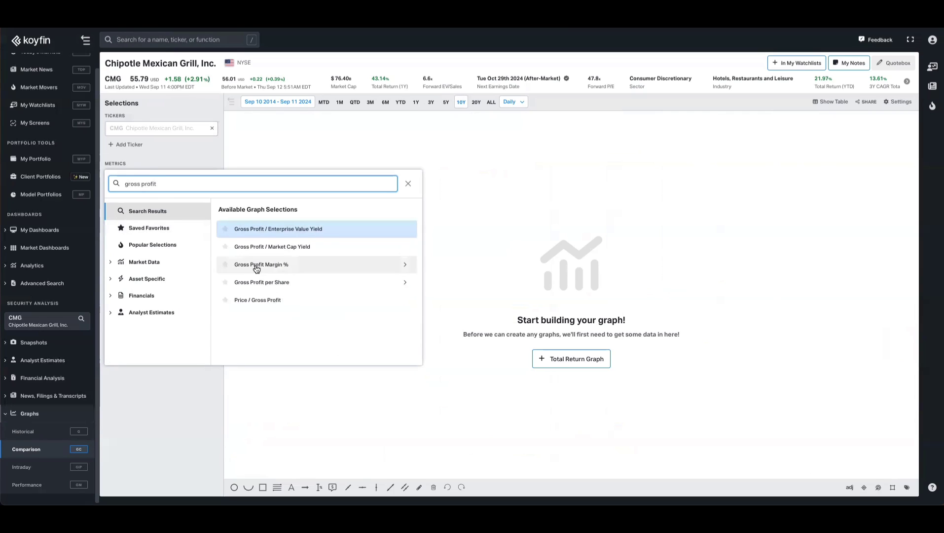
click(262, 264)
click(291, 229)
click(133, 192)
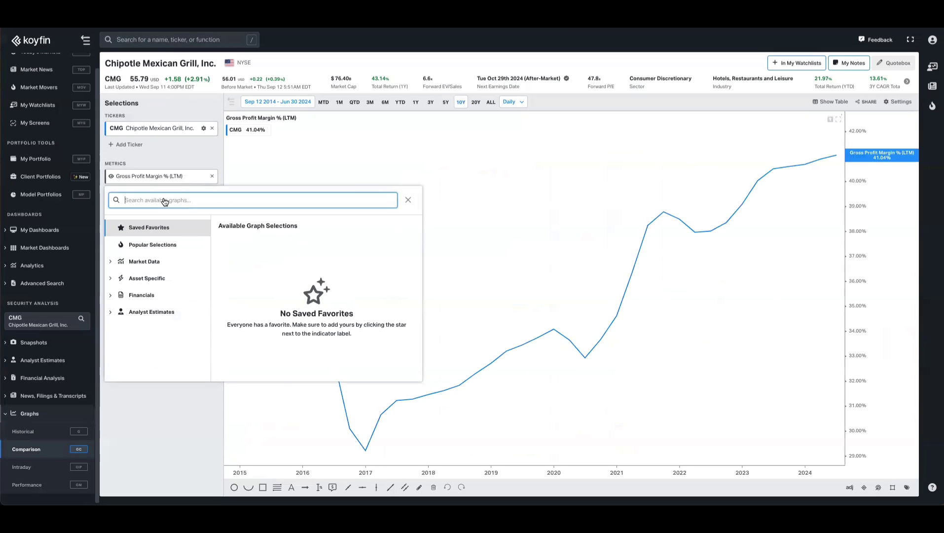
text(ebit mar)
click(258, 245)
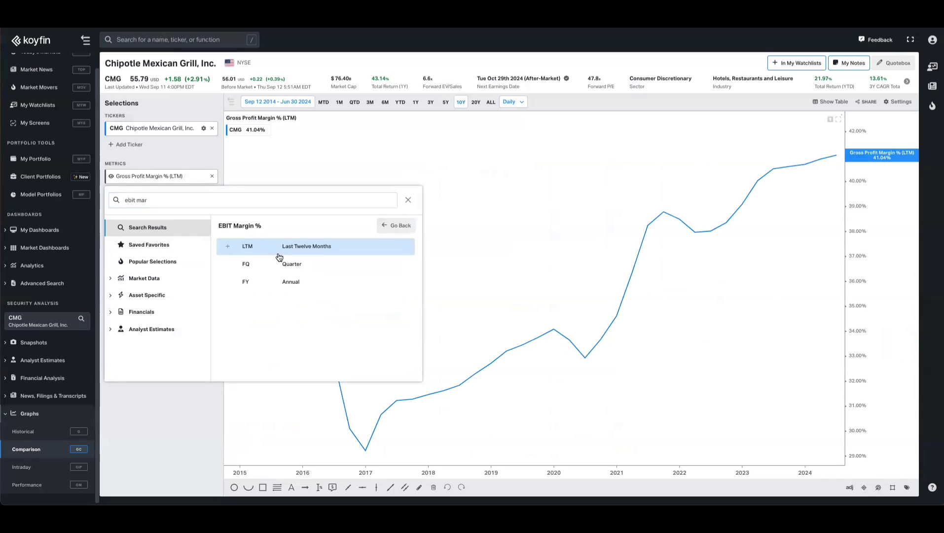
click(130, 208)
text(fc)
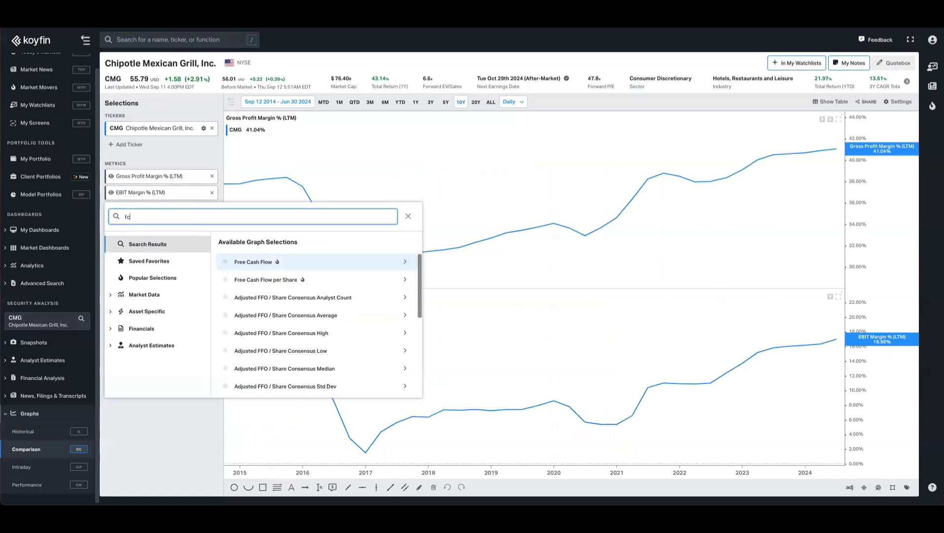
text(f mar)
click(266, 262)
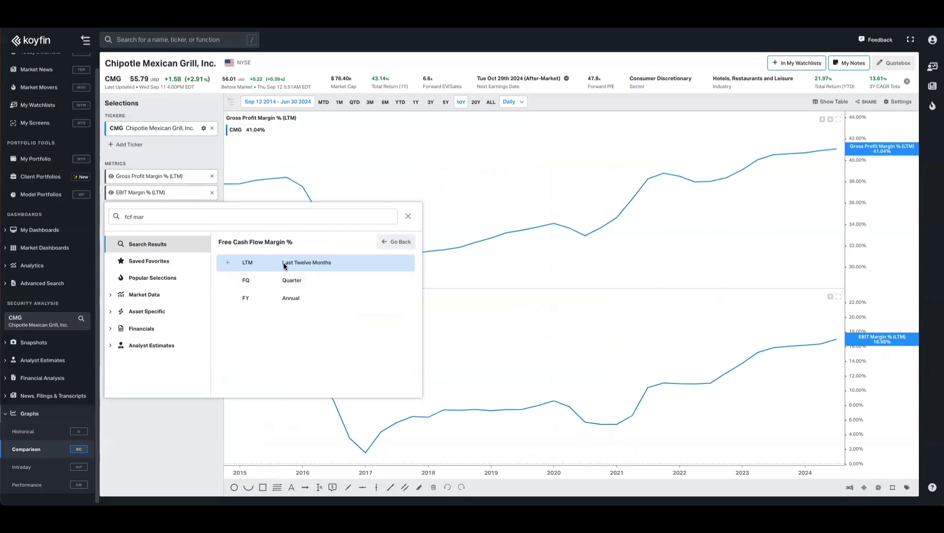
click(284, 263)
Style all Chipotle lines thick red
click(204, 128)
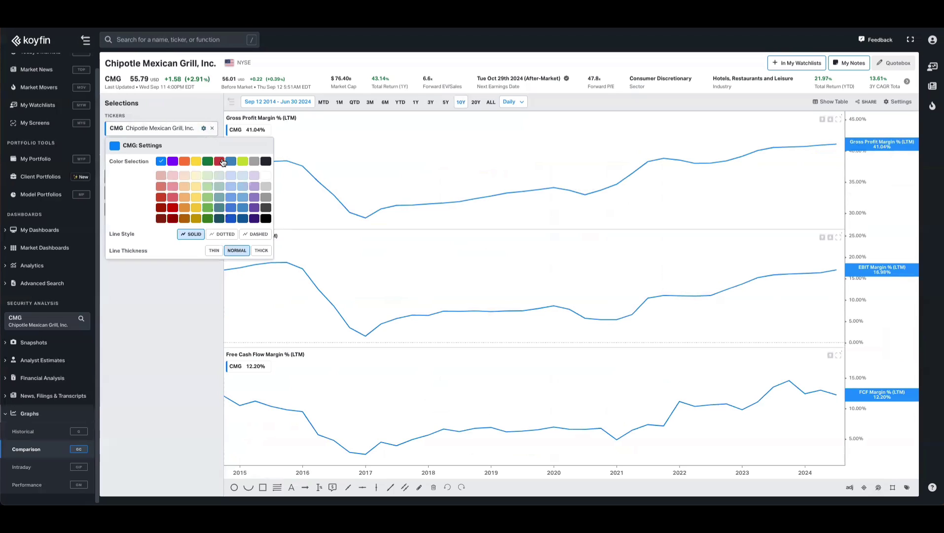
click(220, 161)
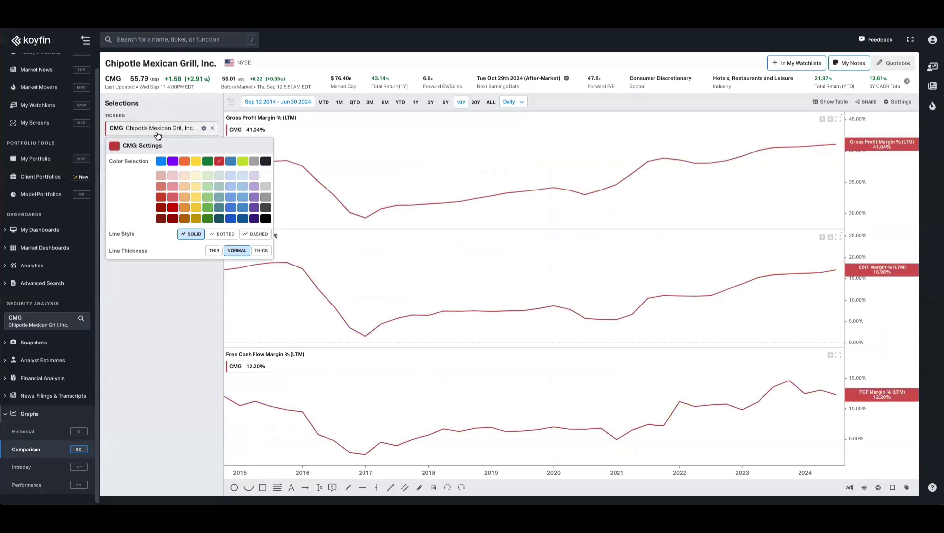
click(261, 251)
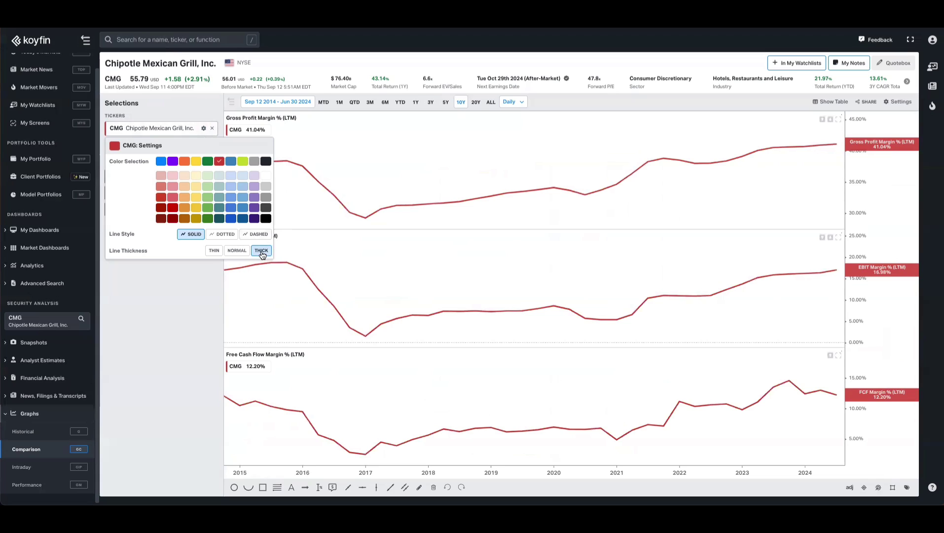
click(207, 302)
Add Starbucks as the second ticker with thick green lines
click(147, 150)
text(sb)
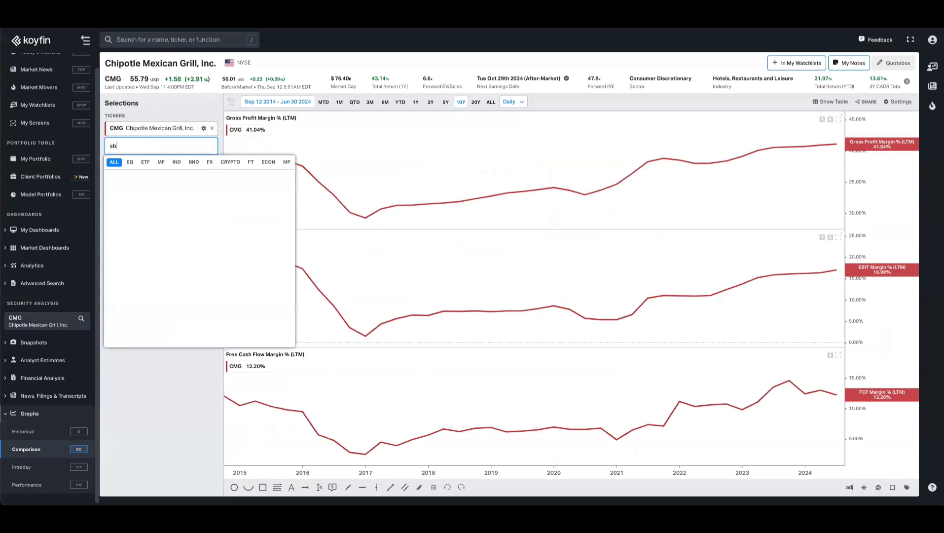
text(ux)
key(Return)
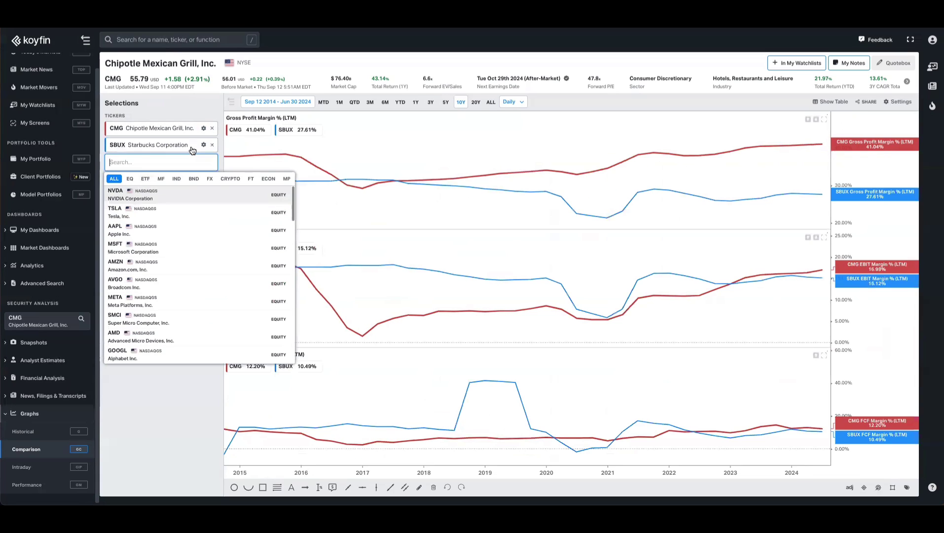
click(205, 145)
click(207, 178)
click(261, 267)
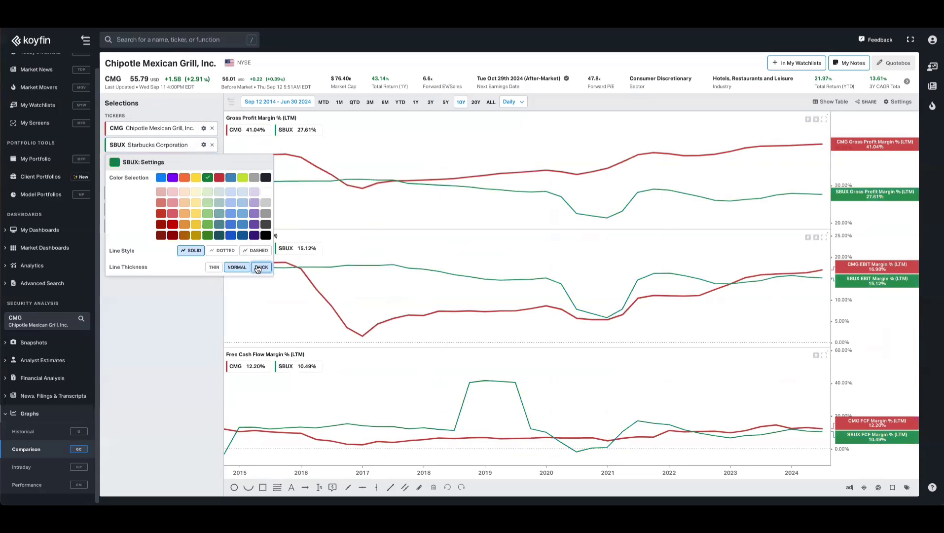
click(185, 302)
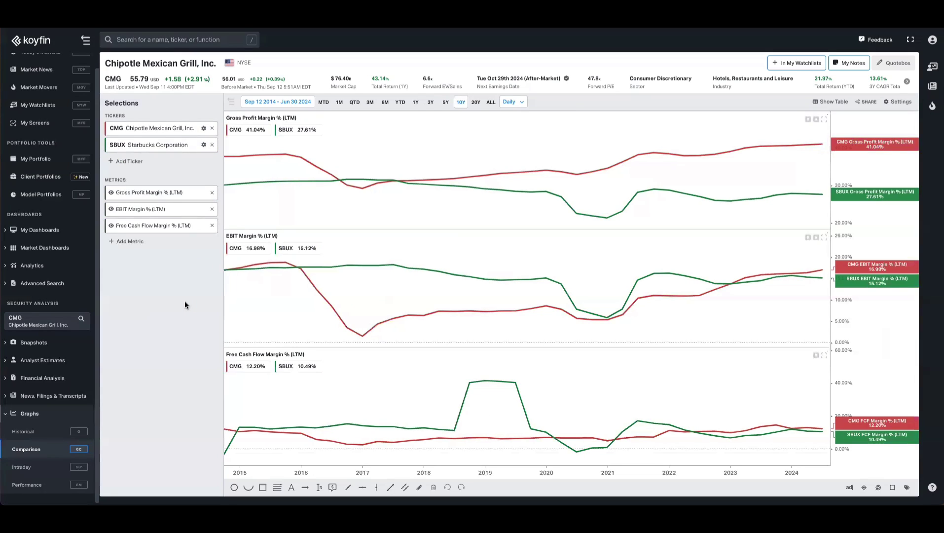
click(111, 225)
click(111, 226)
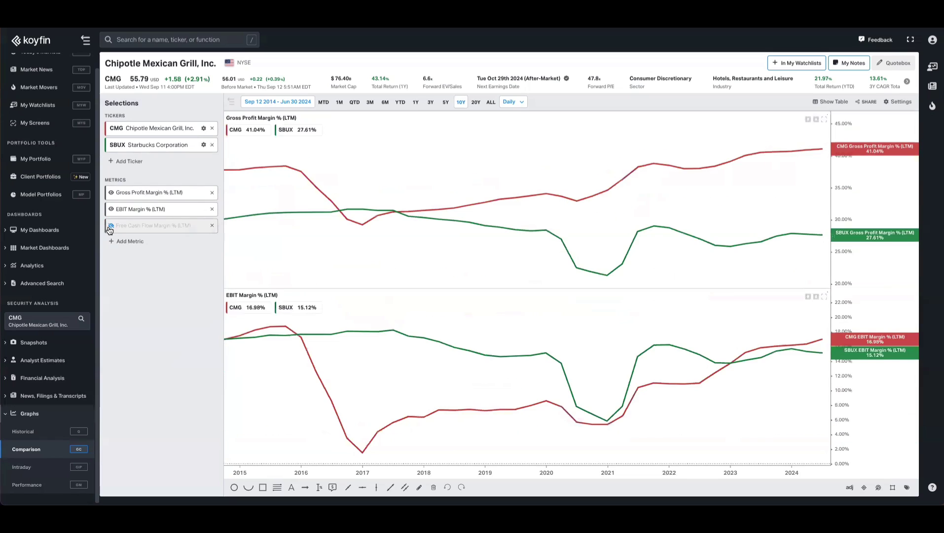
click(111, 227)
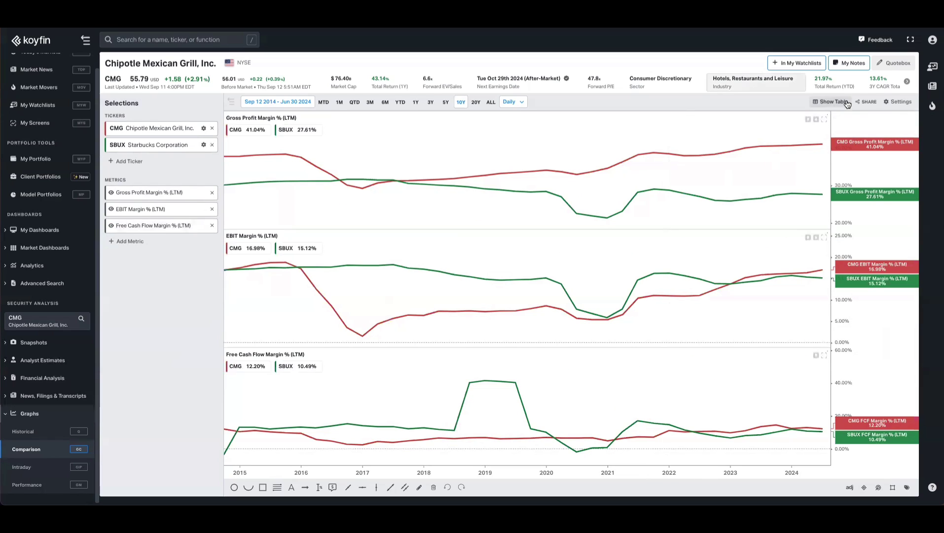
click(898, 101)
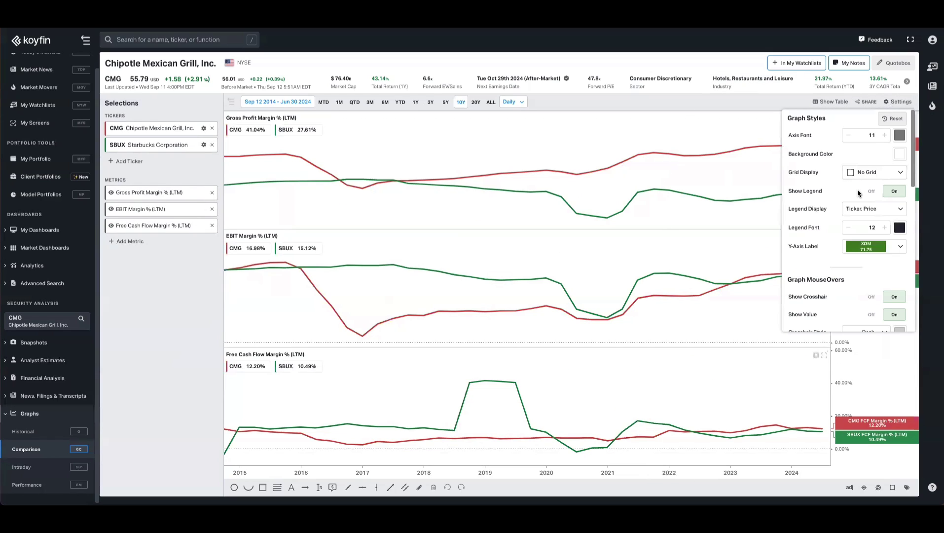
scroll(853, 231, down, 5)
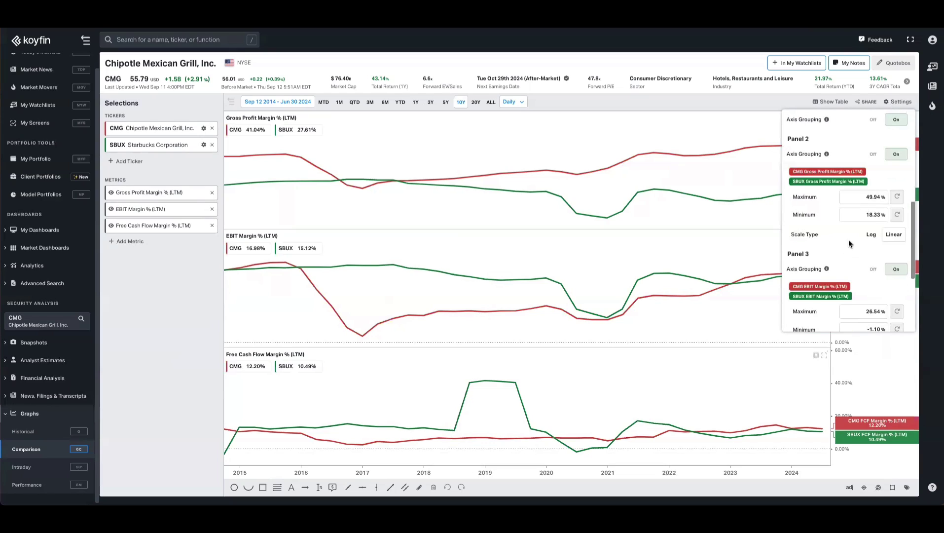
click(736, 108)
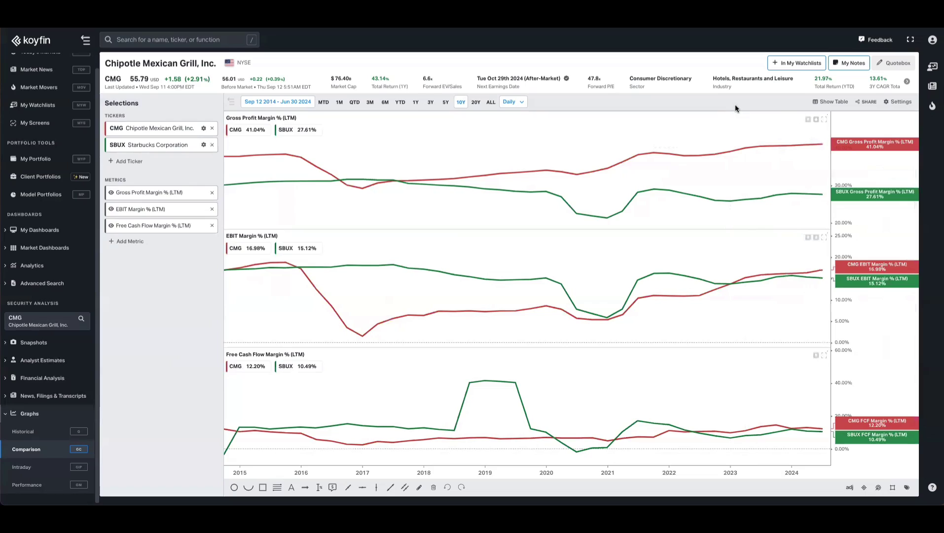
Set the CMG vs SBUX margin chart's date range to 3Y
click(867, 102)
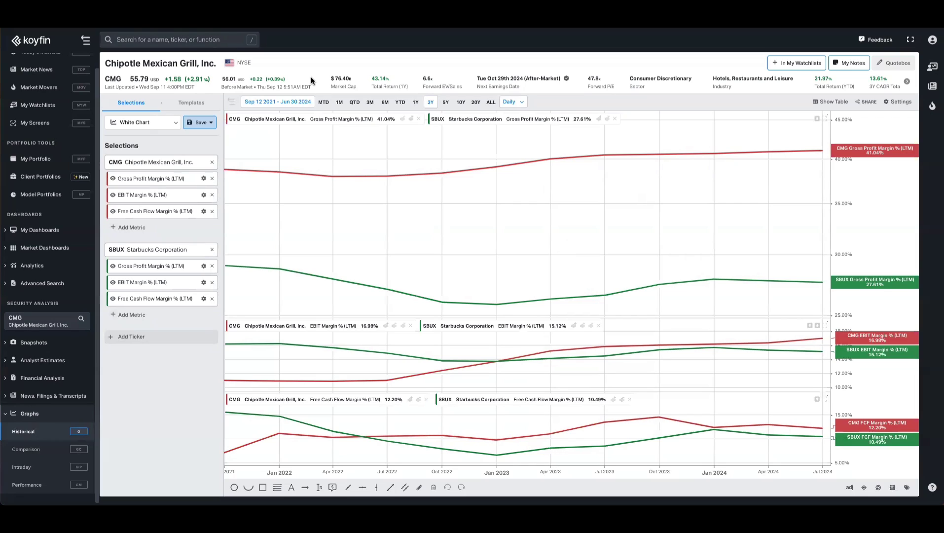
Try CMG EBIT Margin as bars, then revert it to a line
click(204, 196)
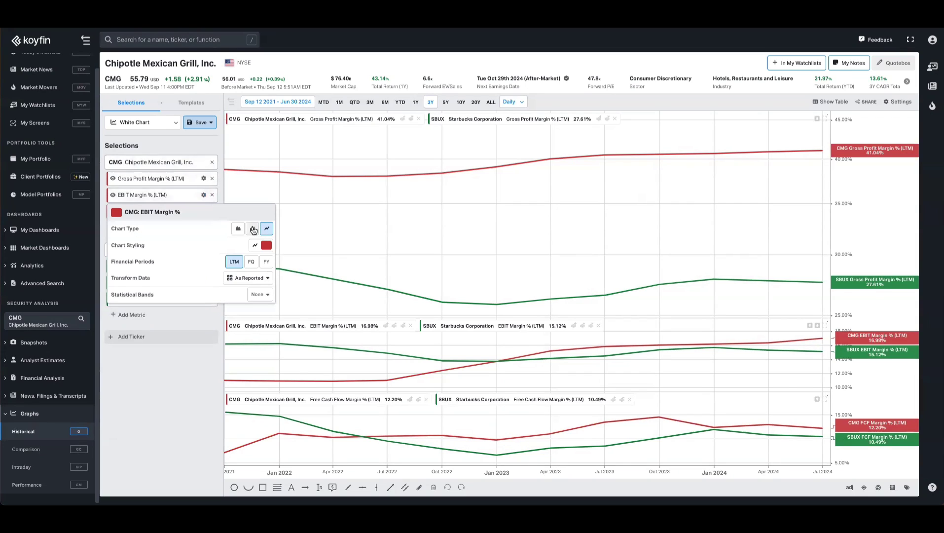
click(254, 229)
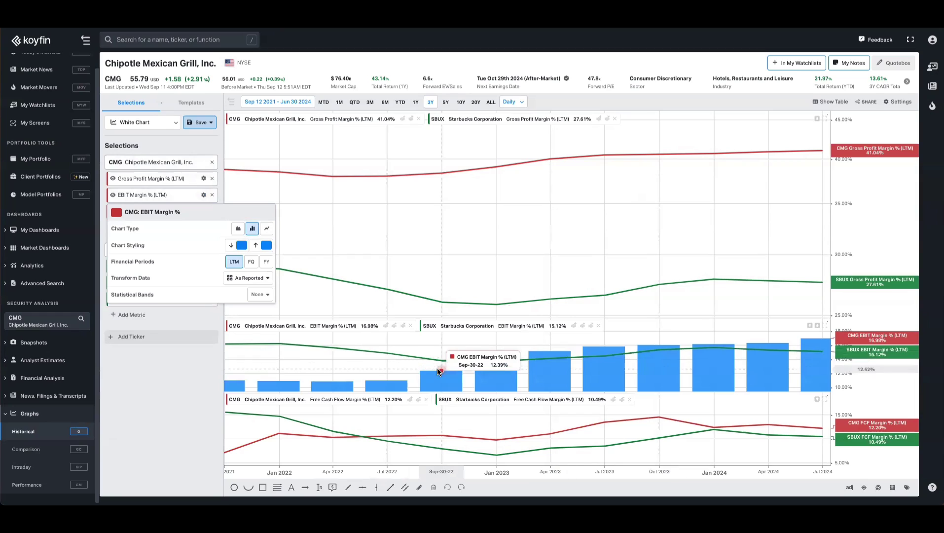
click(264, 230)
click(170, 371)
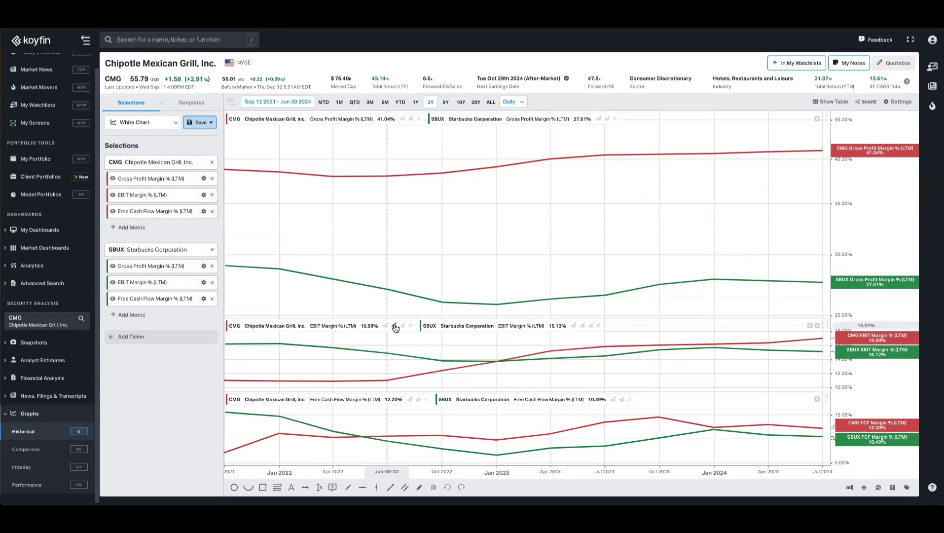
Merge the CMG and SBUX EBIT and free cash flow margin series into the top chart
click(397, 327)
click(382, 328)
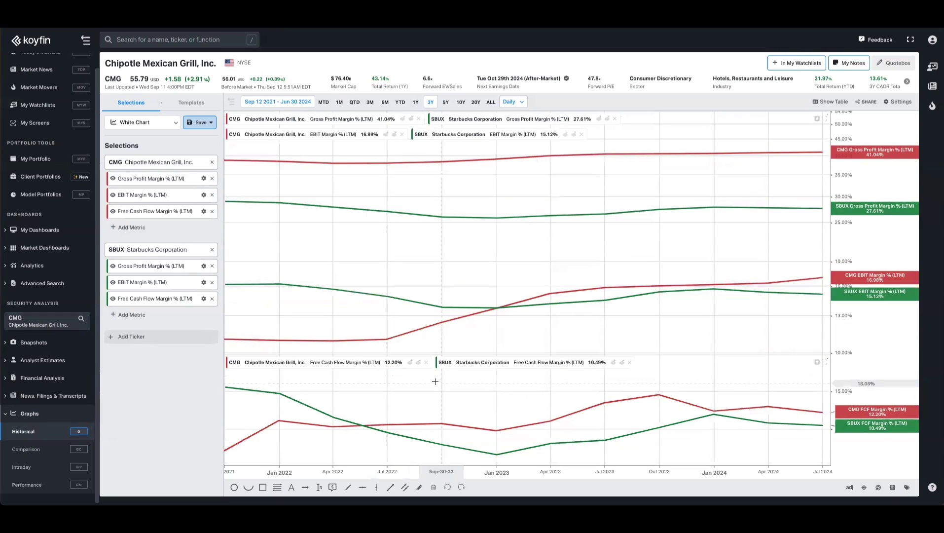
click(412, 363)
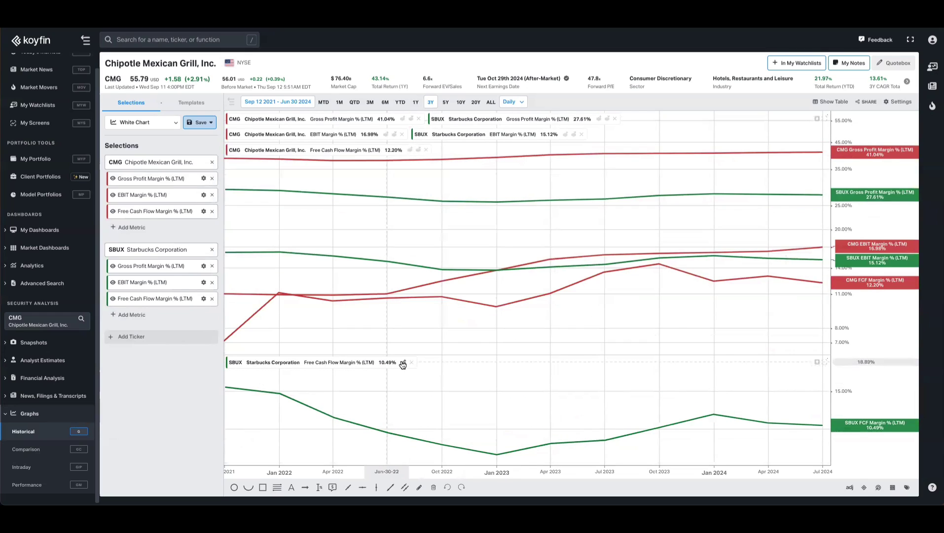
click(411, 362)
Dismiss the metric search and switch to the Performance graph with GM
click(131, 227)
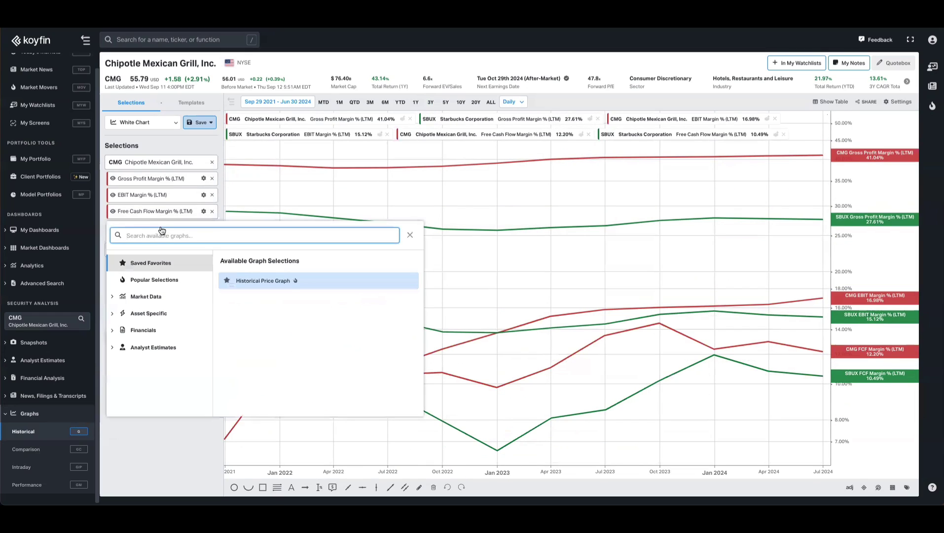
key(Escape)
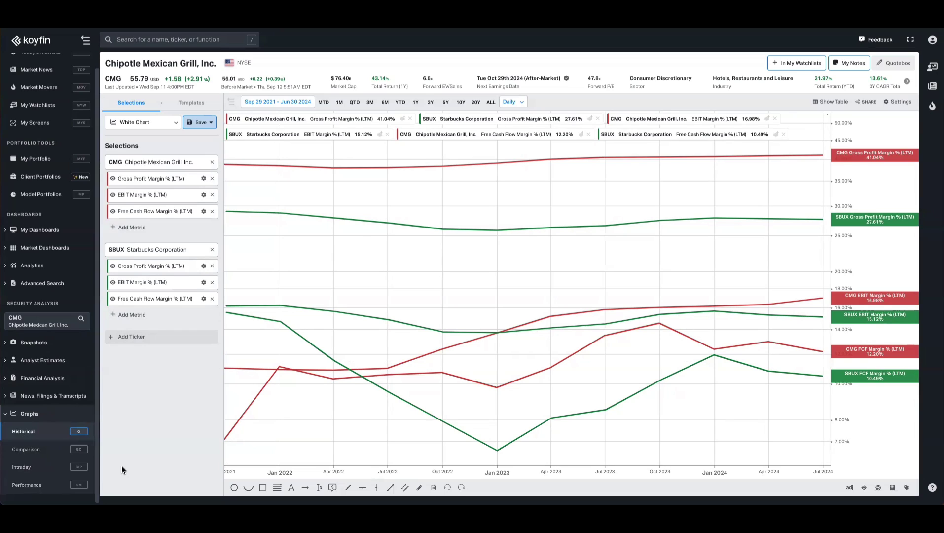
key(g)
key(m)
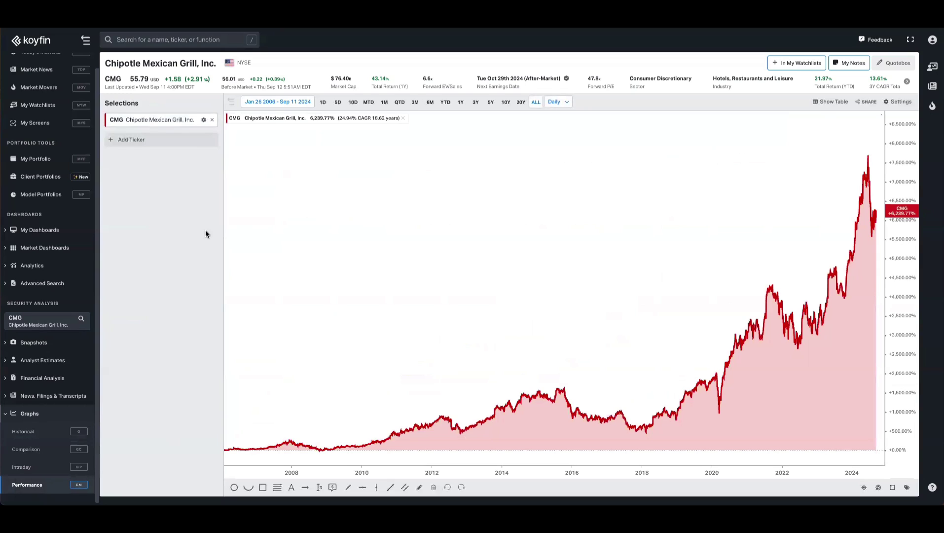
Add SBUX to the performance chart as a thick green line
click(150, 142)
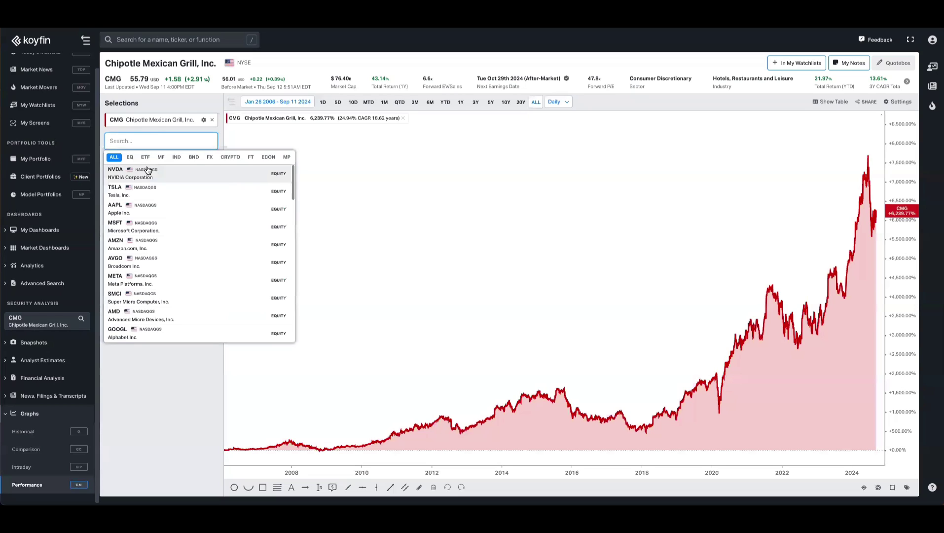
text(sbux)
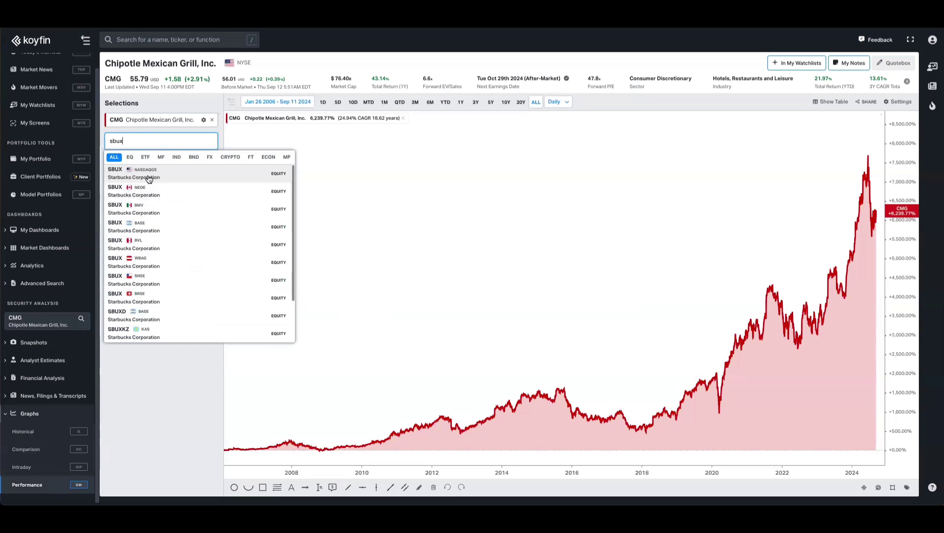
click(143, 175)
click(173, 387)
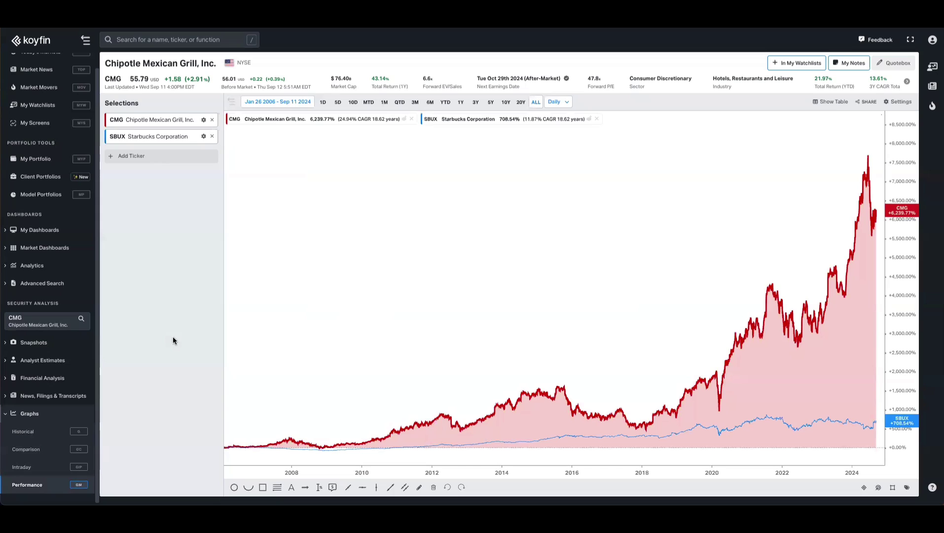
click(203, 136)
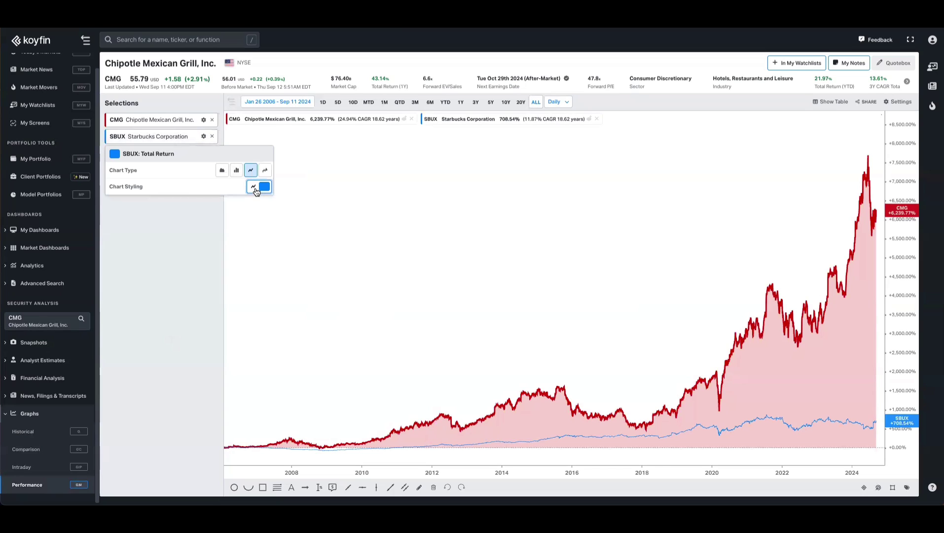
click(264, 187)
click(207, 201)
click(262, 291)
click(214, 336)
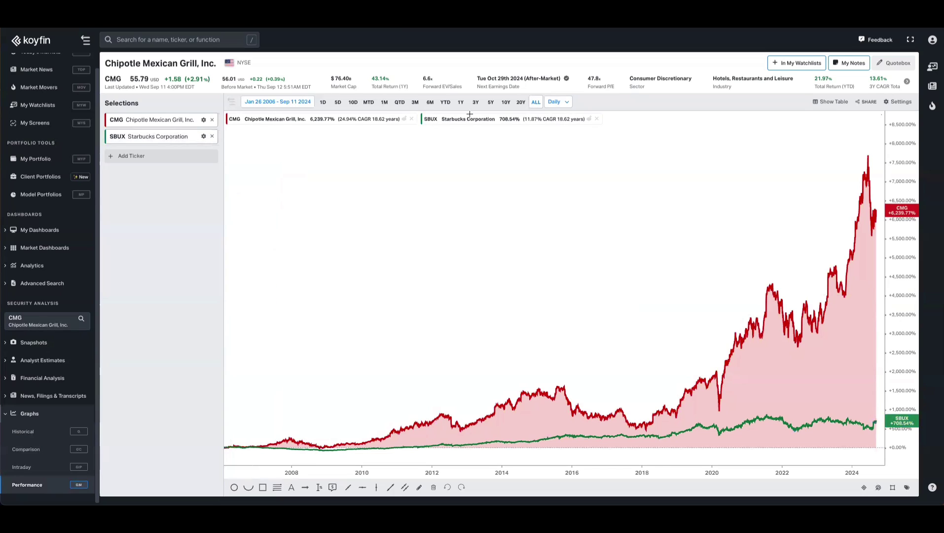
Limit the chart to 5Y and change CMG from a filled area to a line
click(489, 101)
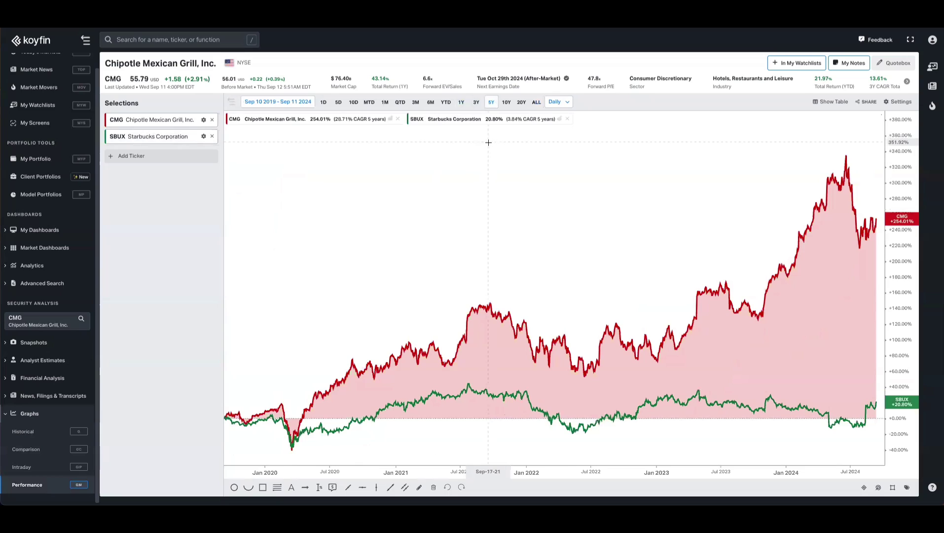
click(204, 120)
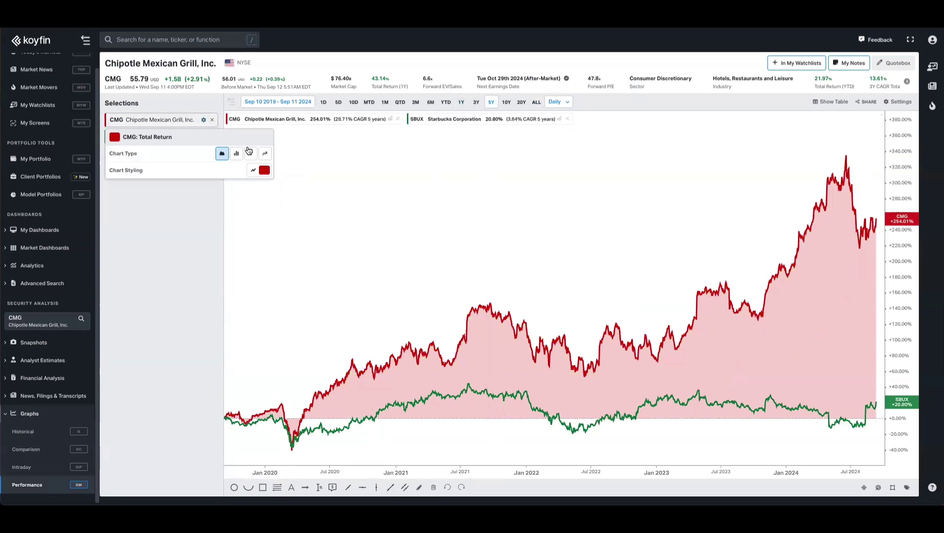
click(248, 154)
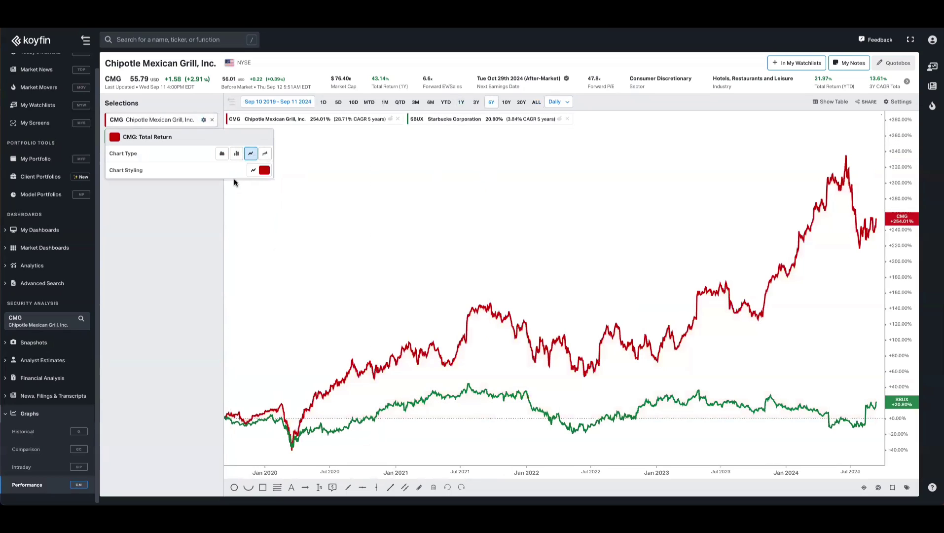
click(191, 239)
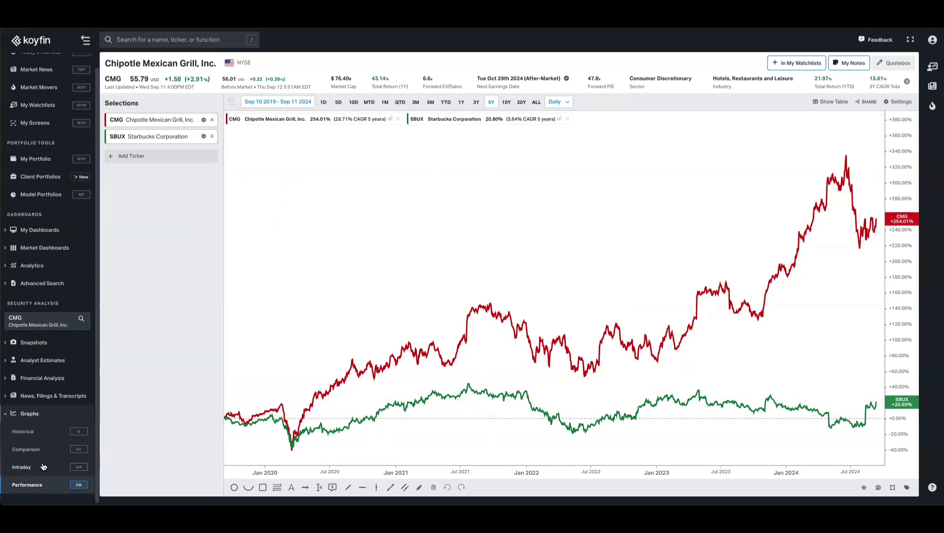
Show Chipotle's intraday graph at 1D, then extend it to 10D
click(21, 467)
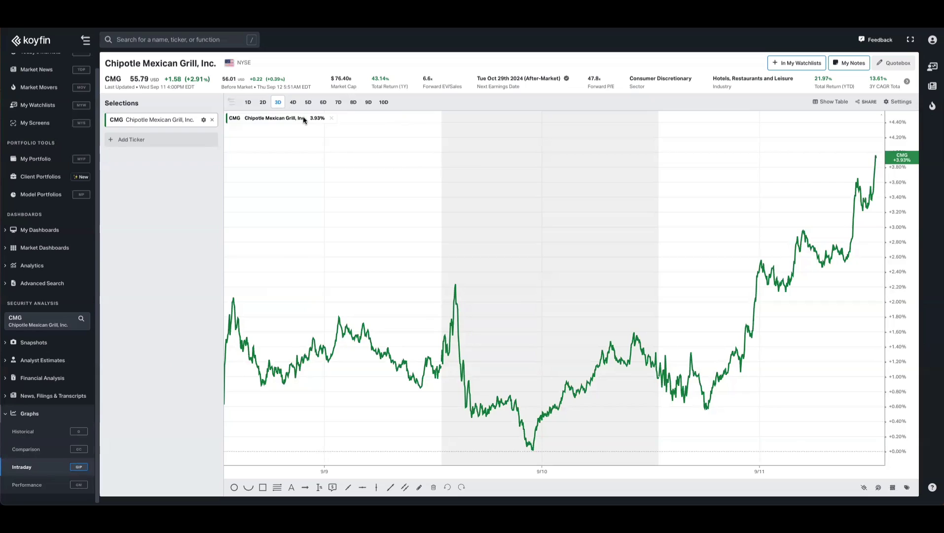
click(249, 102)
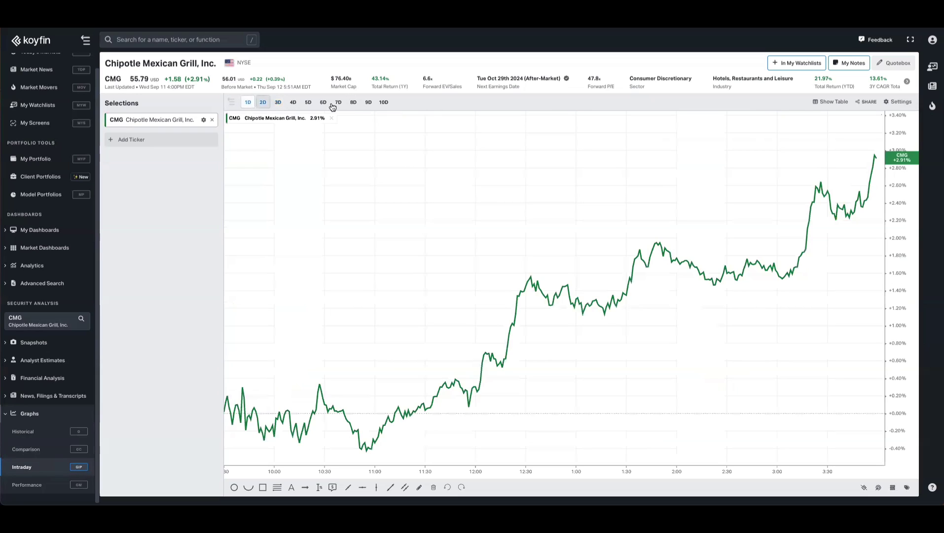
click(384, 103)
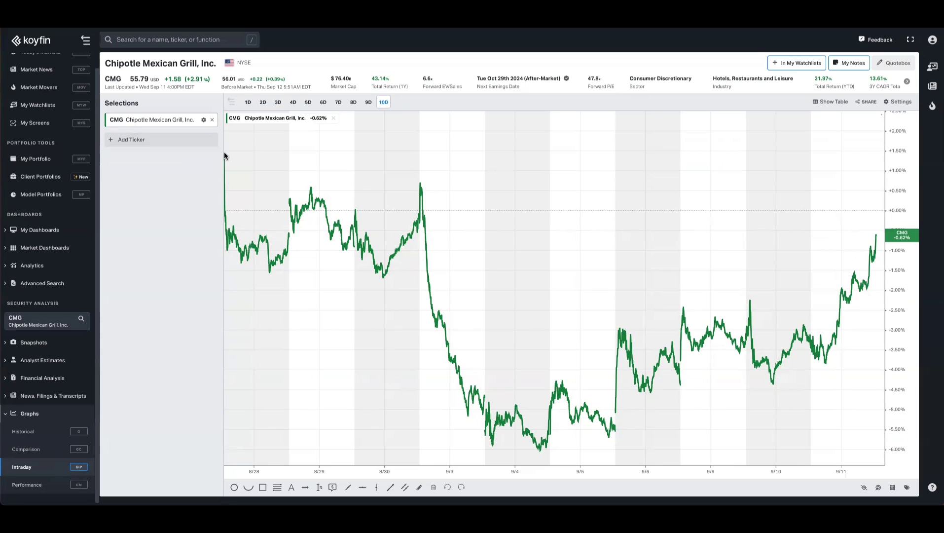
Switch back to the Comparison graph showing the CMG and SBUX margin charts
click(26, 449)
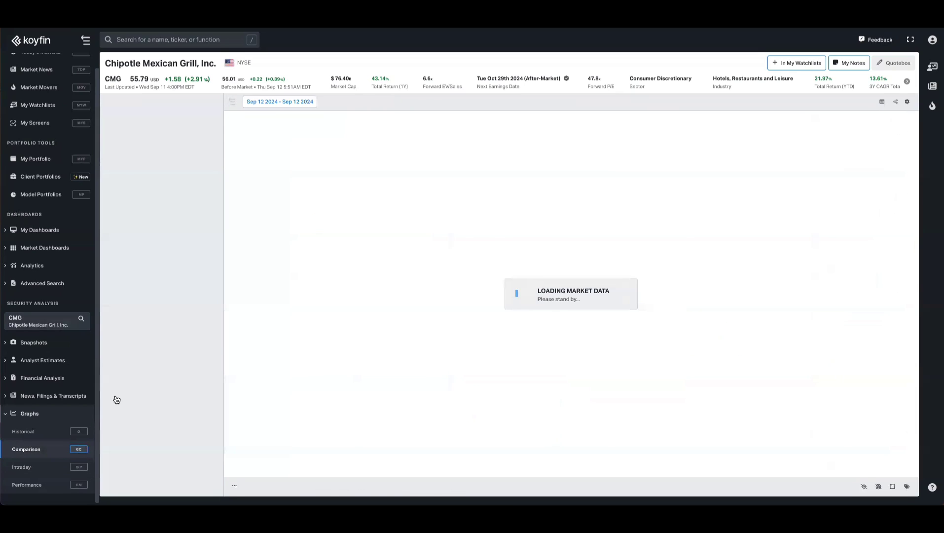